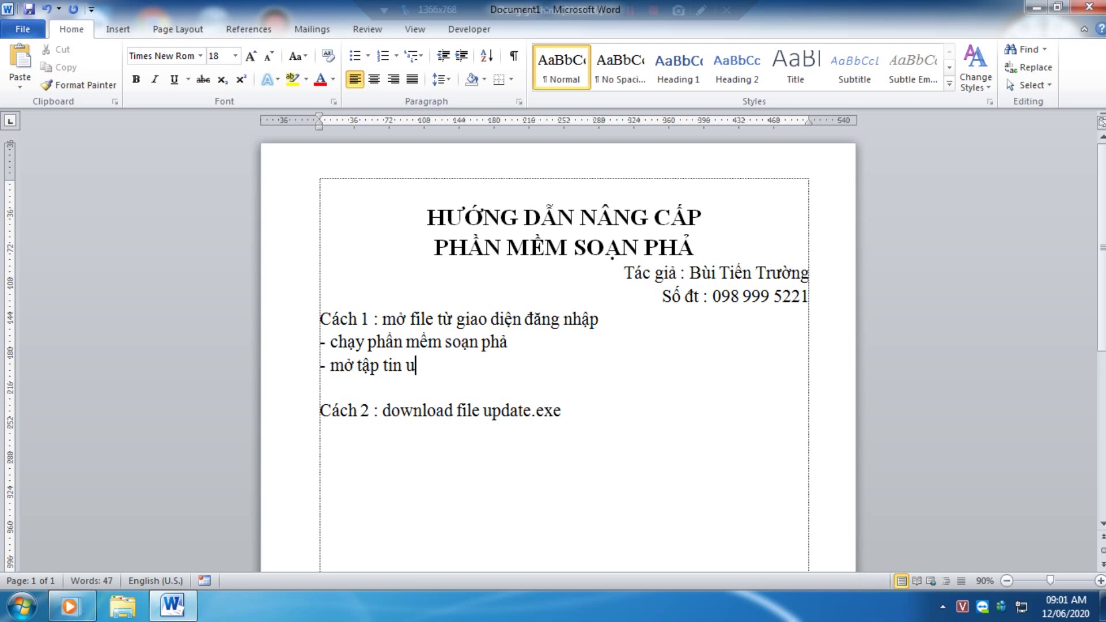
# - Complete the second instruction under Cách 1 so it reads "- mở tập tin update.exe"
pyautogui.write('pdate.')
pyautogui.write('ex')
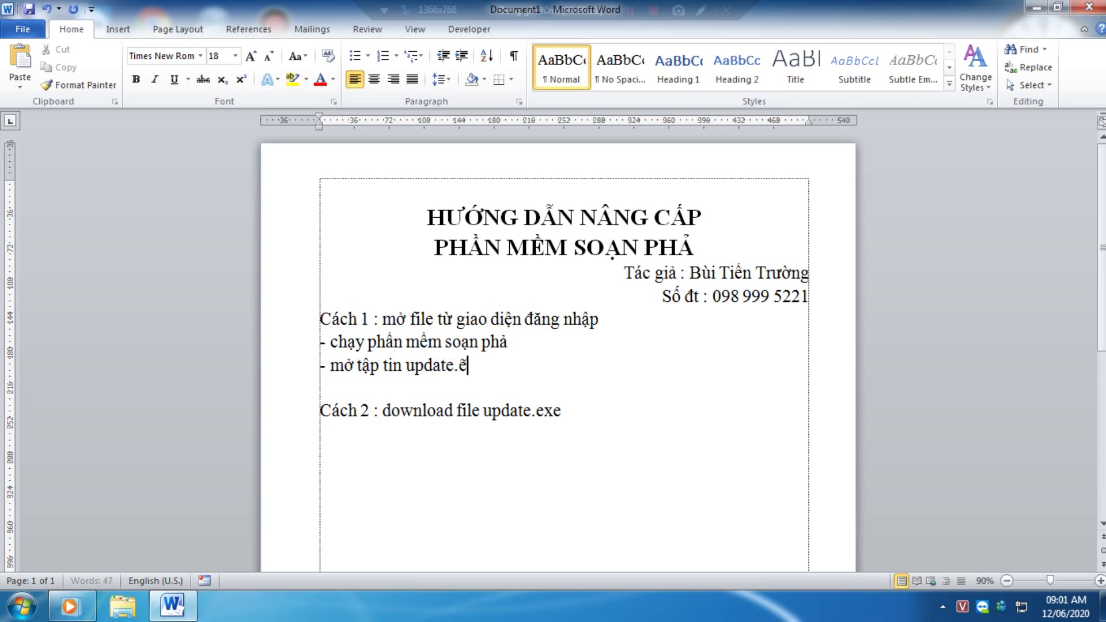
pyautogui.write('e')
# - Add a third instruction line under Cách 1: "- tắt phần mềm soạn phả, ấn F5 để nâng cấp tự động."
pyautogui.press('Return')
pyautogui.write('tắt phân')
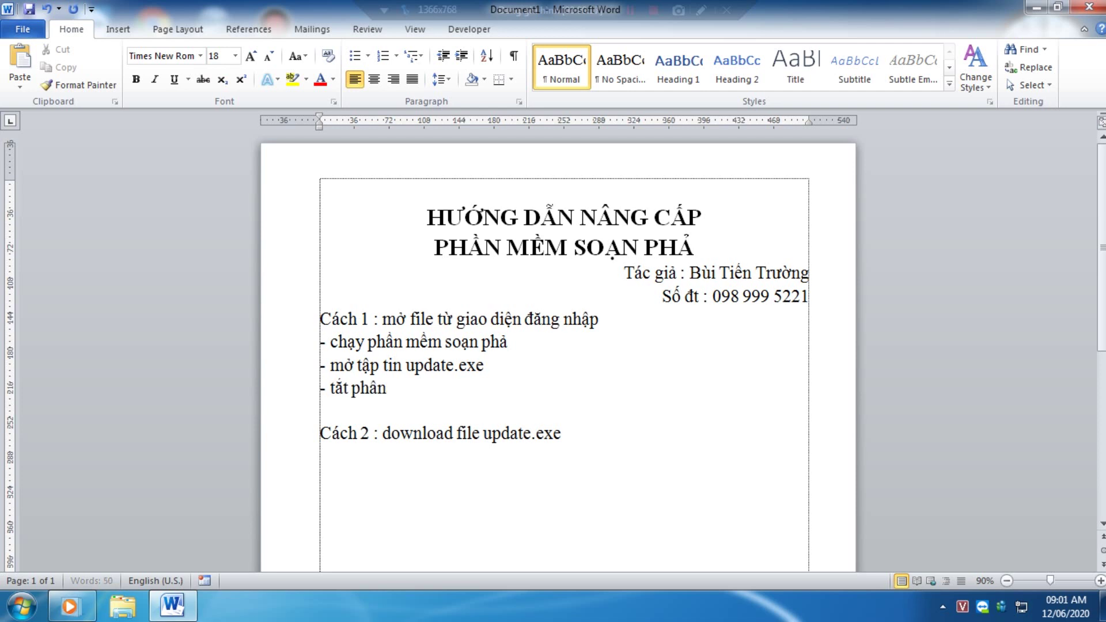
pyautogui.press('BackSpace')
pyautogui.press('BackSpace')
pyautogui.write('ần mềm soan phả, ấn ')
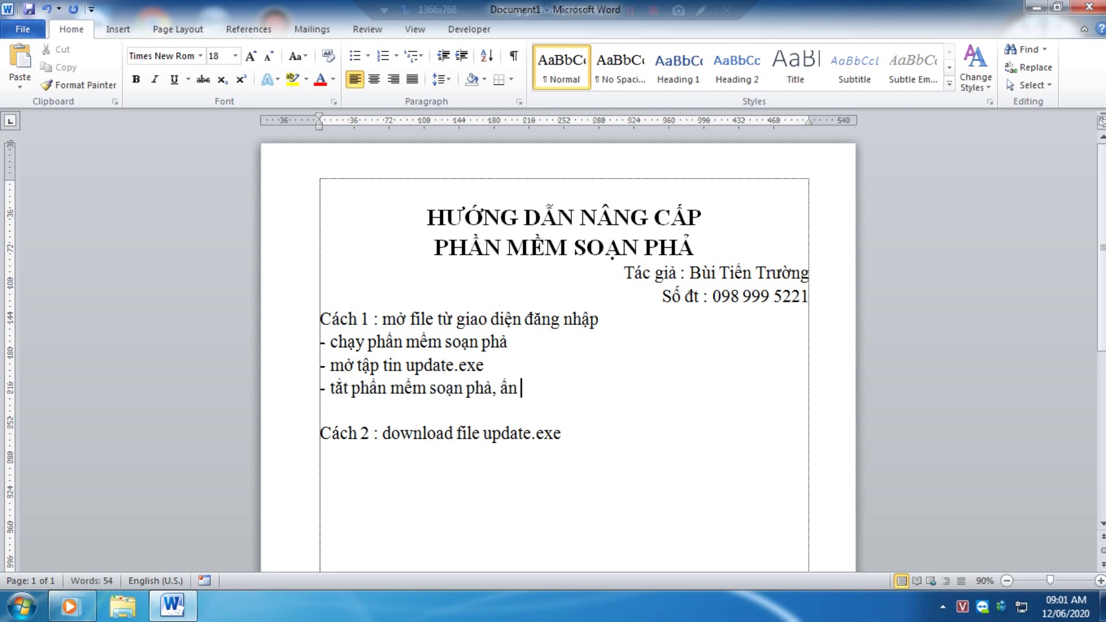
pyautogui.write('F5 dếd')
pyautogui.press('BackSpace')
pyautogui.press('BackSpace')
pyautogui.write('dể nâng câp')
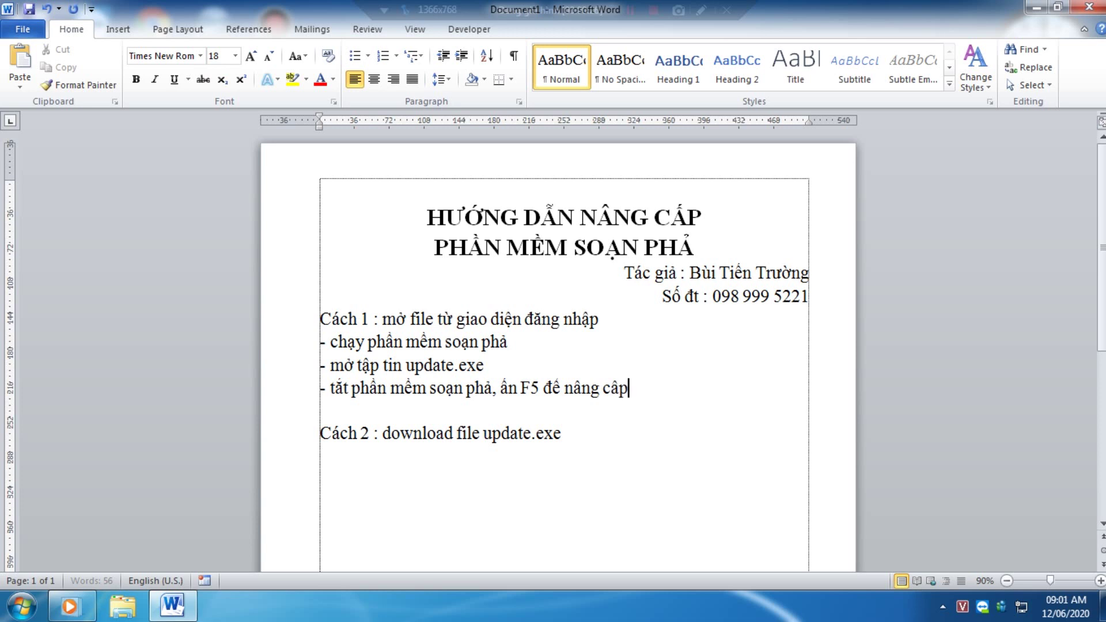
pyautogui.write(' tự dodon')
pyautogui.press('BackSpace')
pyautogui.press('BackSpace')
pyautogui.press('BackSpace')
pyautogui.press('BackSpace')
pyautogui.press('BackSpace')
pyautogui.write('đôngj.')
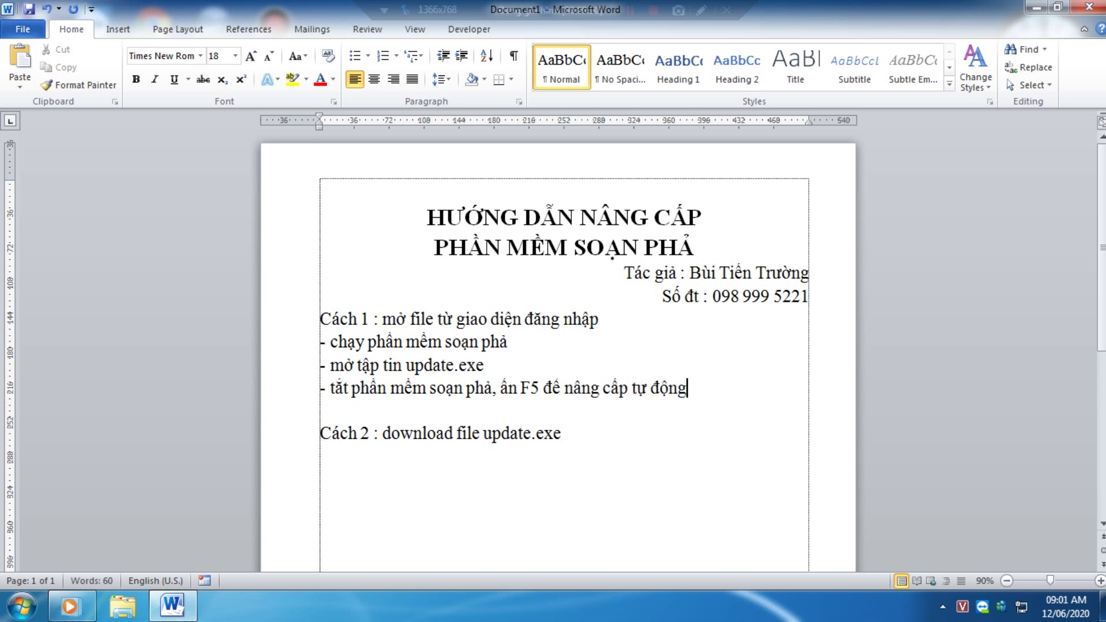
# - Switch from Word to File Explorer, open the folder D:\PhanMemSoanPha and run Phan Mem Soan Pha.exe
pyautogui.moveTo(696, 388); pyautogui.dragTo(271, 341)
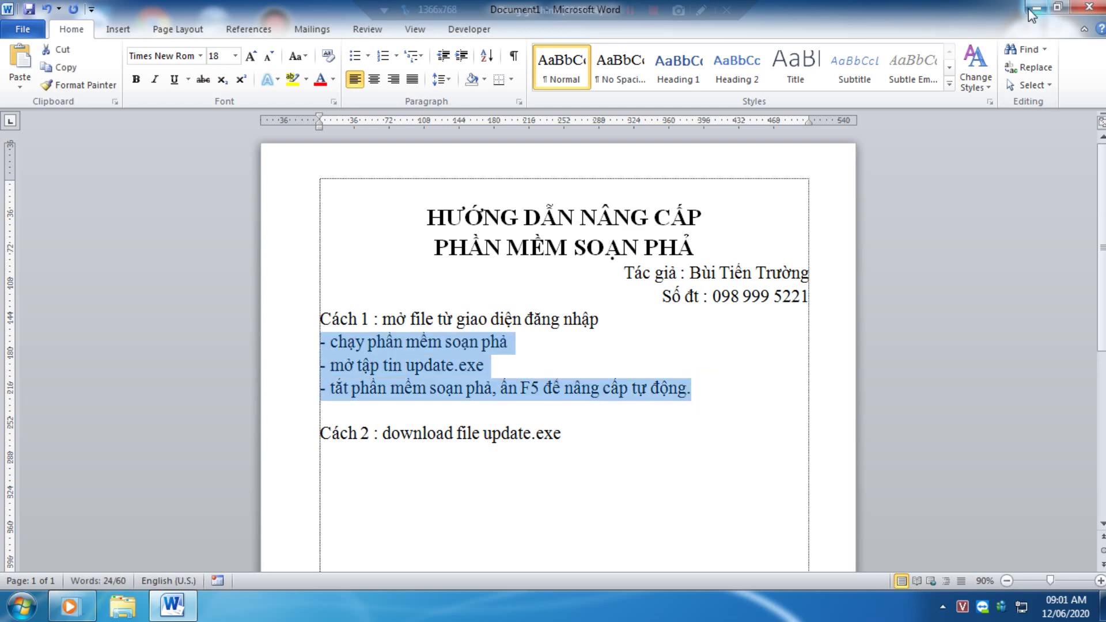
pyautogui.click(1035, 7)
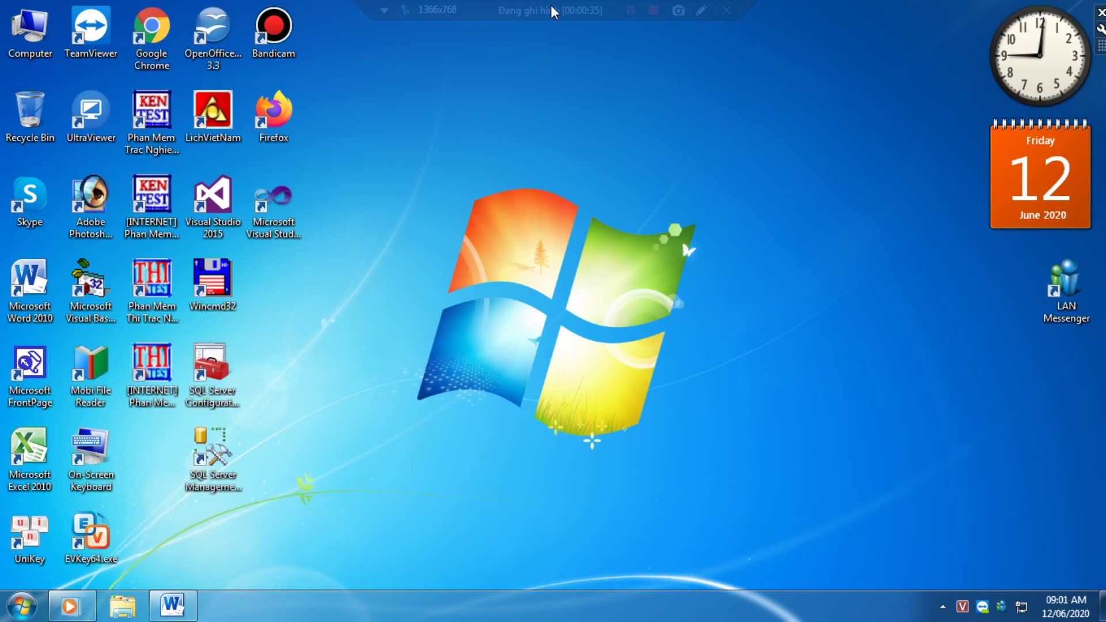
pyautogui.doubleClick(30, 28)
pyautogui.doubleClick(506, 122)
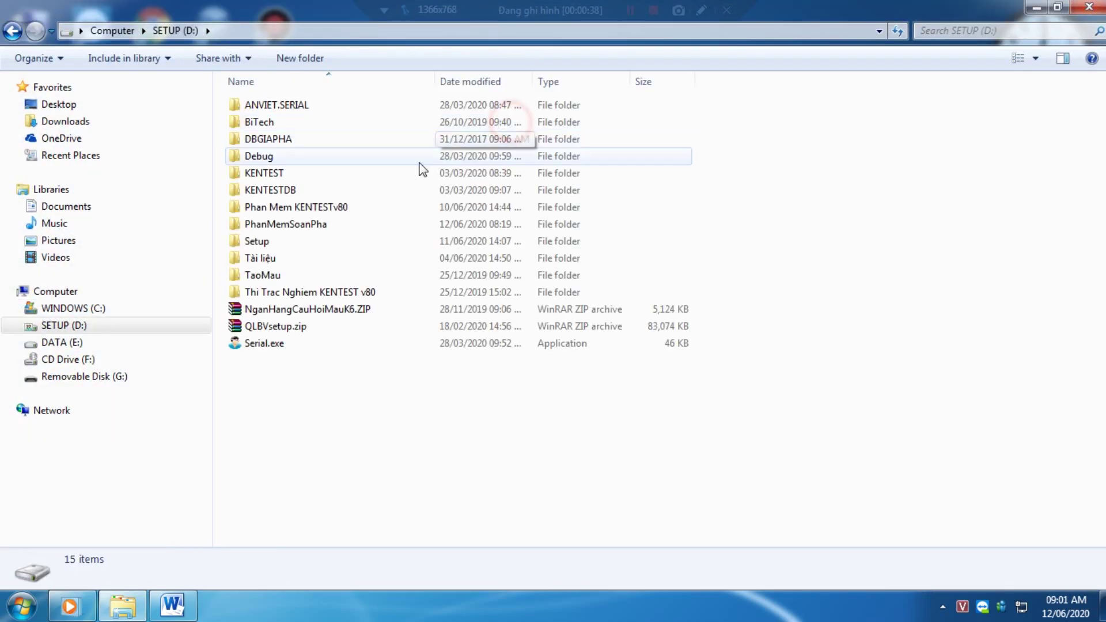
pyautogui.click(301, 225)
pyautogui.doubleClick(301, 226)
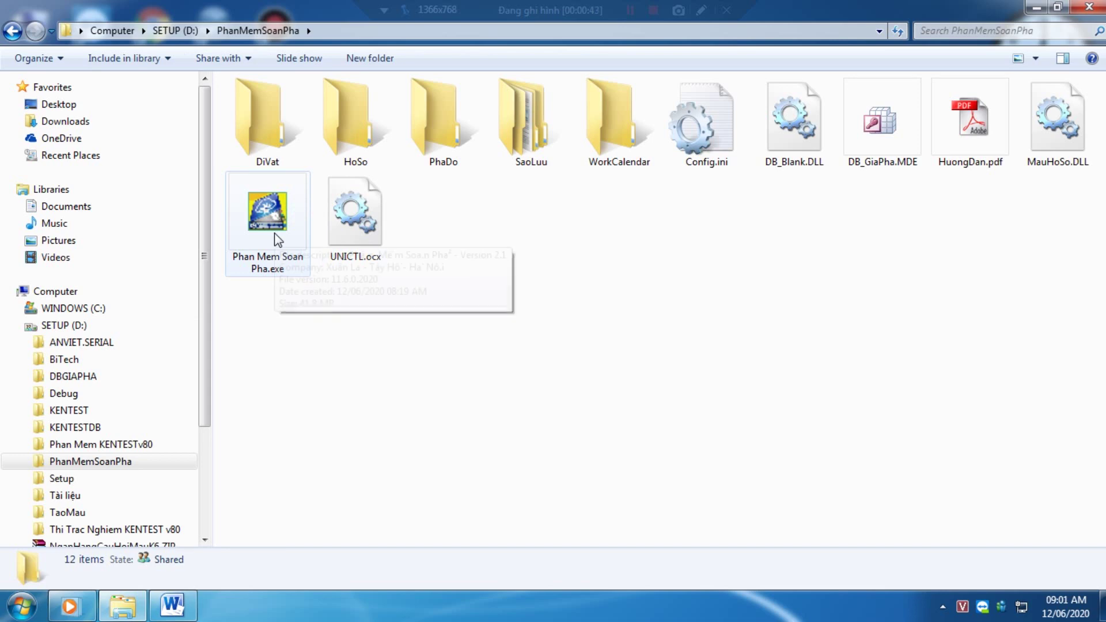
pyautogui.doubleClick(274, 233)
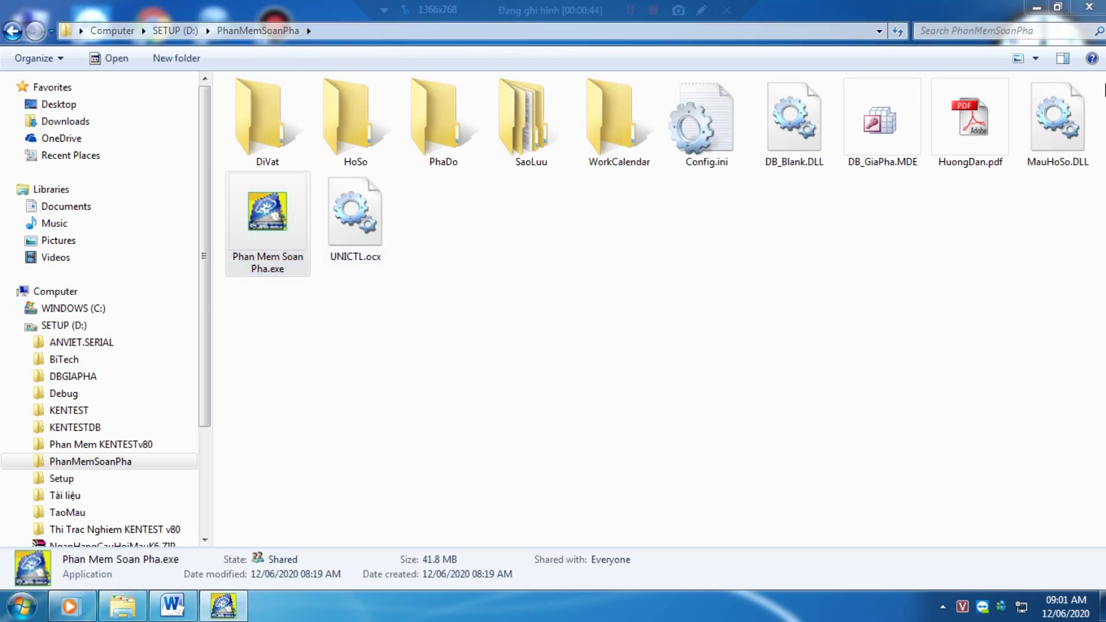
# - Create a desktop shortcut to Phan Mem Soan Pha.exe and close the folder window
pyautogui.rightClick(252, 248)
pyautogui.moveTo(380, 452)
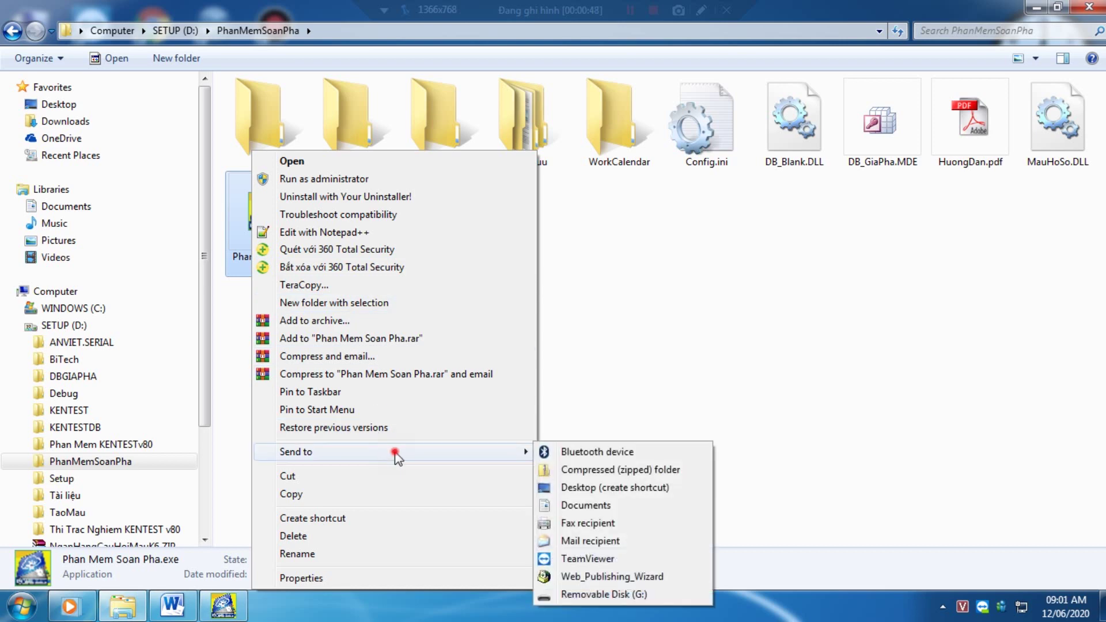
pyautogui.click(605, 487)
pyautogui.hotkey('alt', 'F4')
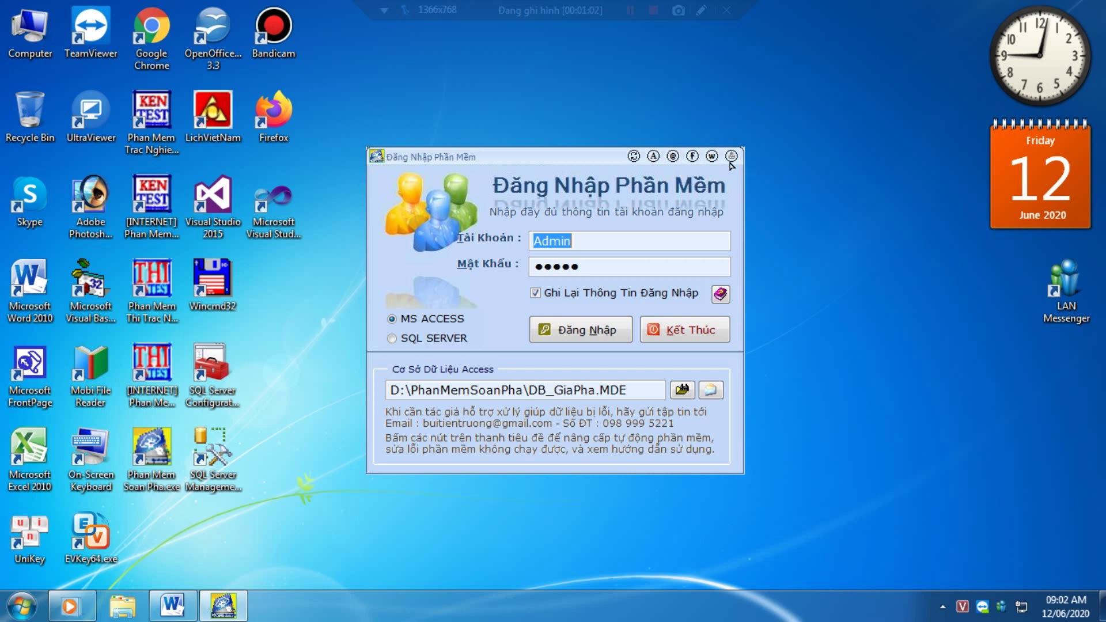
# - Open the updater from the login window, exit the login program and run the software upgrade
pyautogui.click(633, 157)
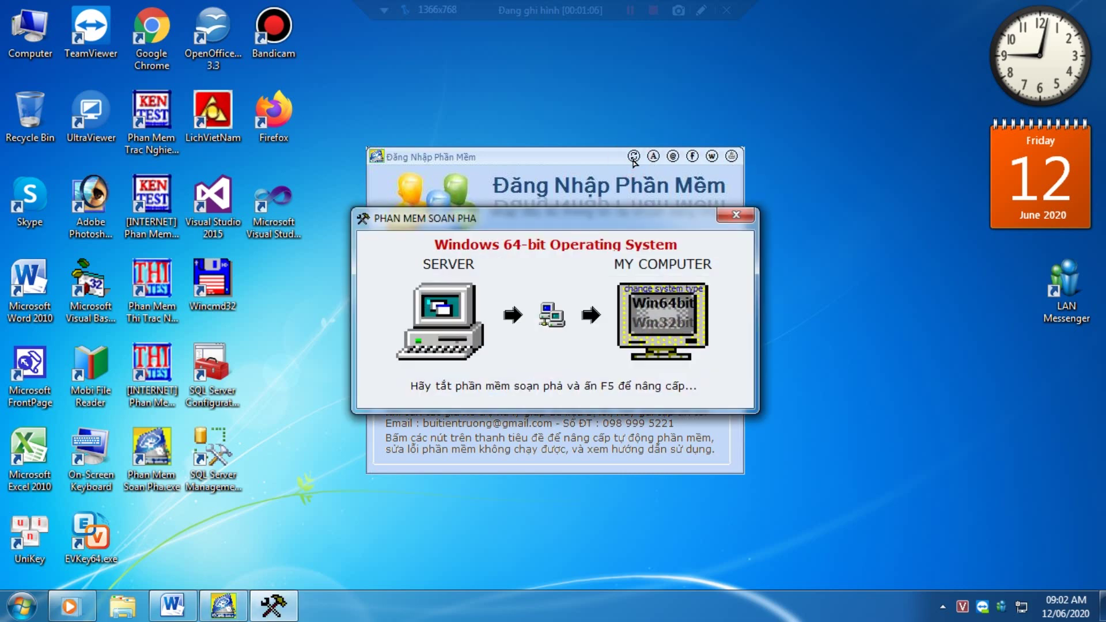
pyautogui.click(645, 160)
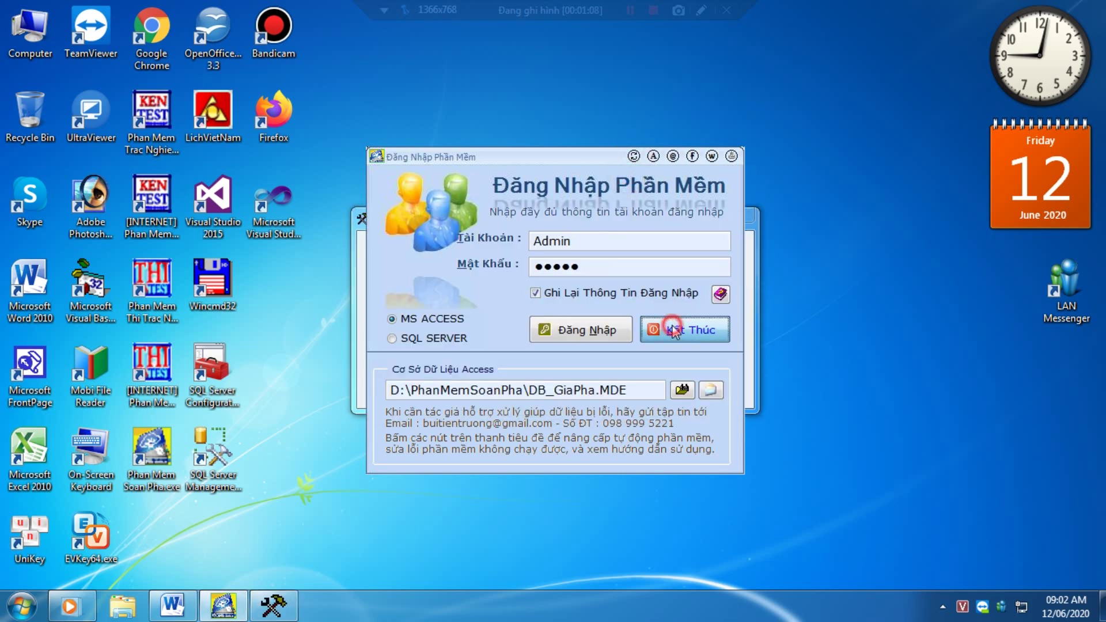
pyautogui.click(686, 326)
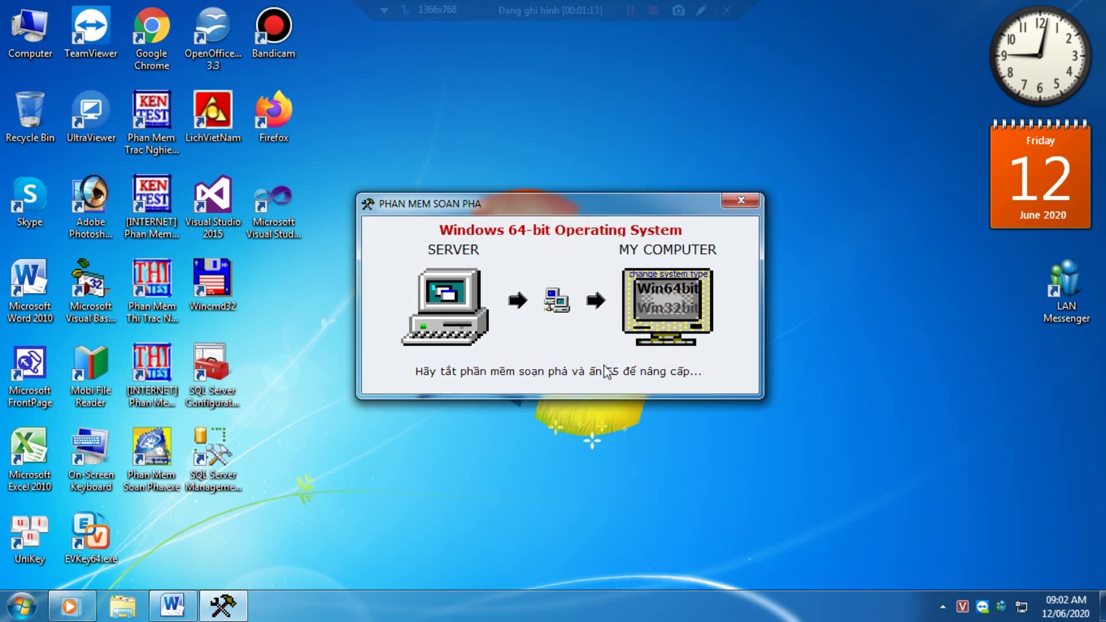
pyautogui.press('F5')
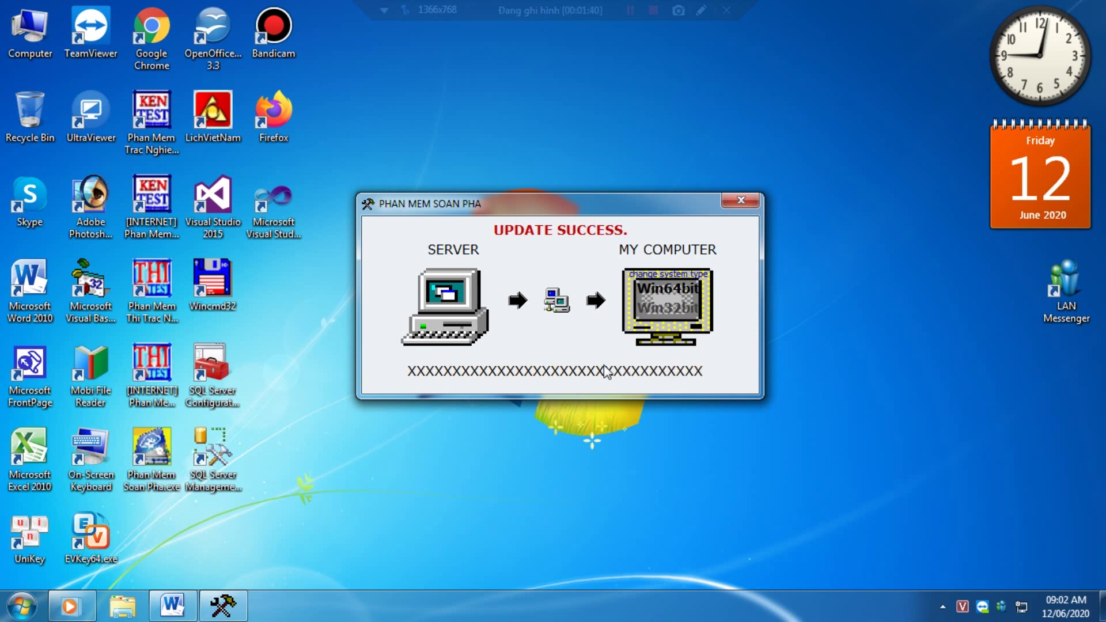
# - Copy the full name of the backup file PhanMemSoanPha.bak12062020 in the folder D:\PhanMemSoanPha
pyautogui.doubleClick(35, 31)
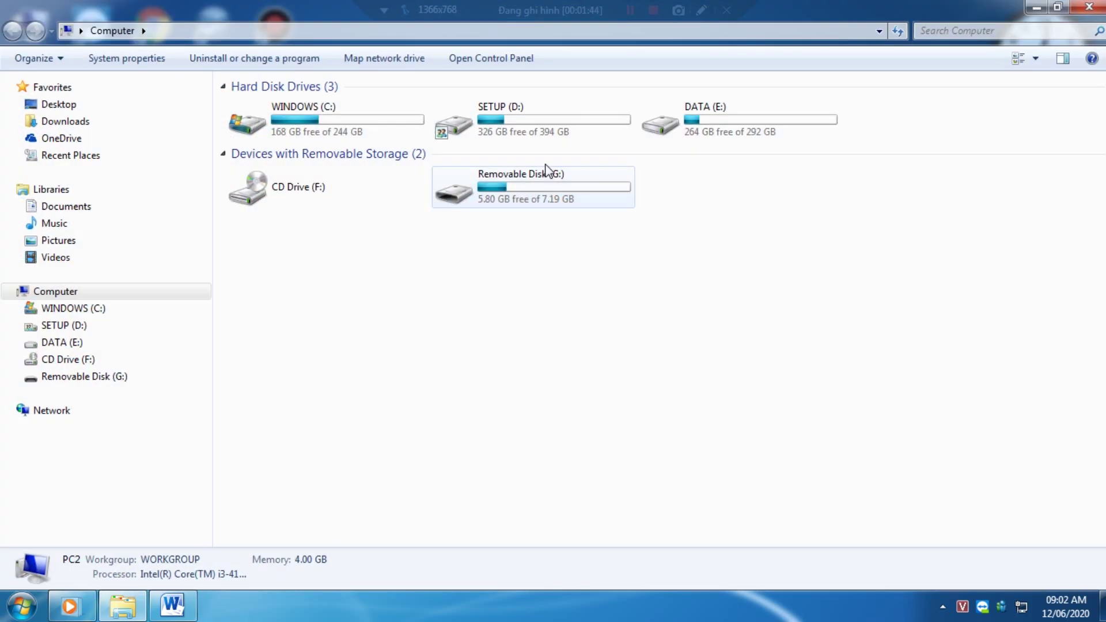
pyautogui.doubleClick(536, 128)
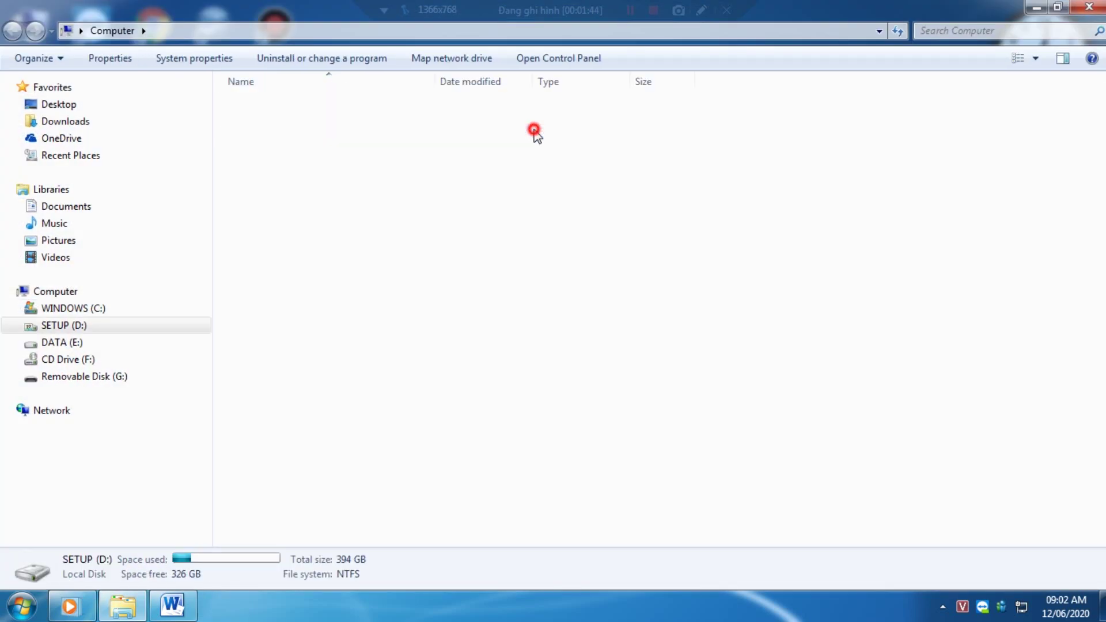
pyautogui.doubleClick(328, 223)
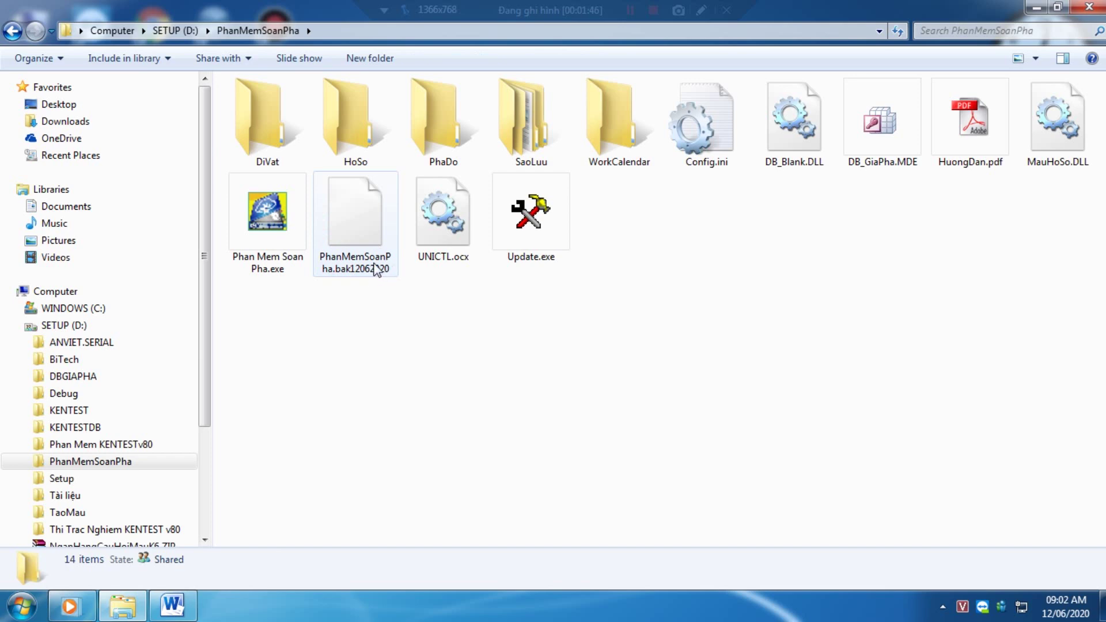
pyautogui.click(378, 256)
pyautogui.press('F2')
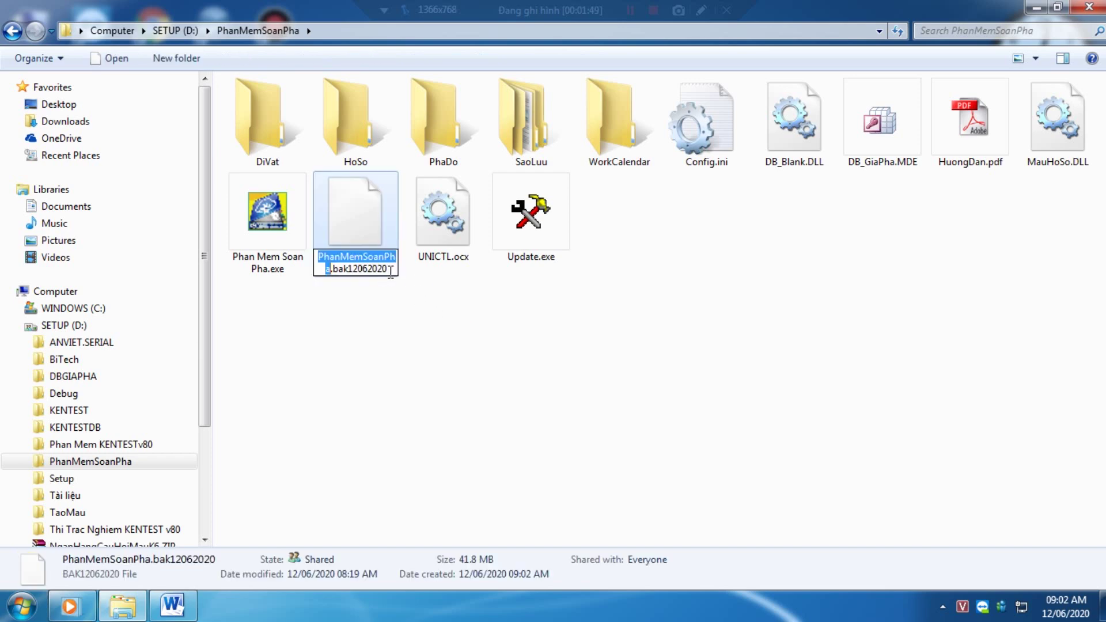
# - Switch back to Word and insert a horizontal divider line beneath the Cách 1 instructions
pyautogui.click(173, 606)
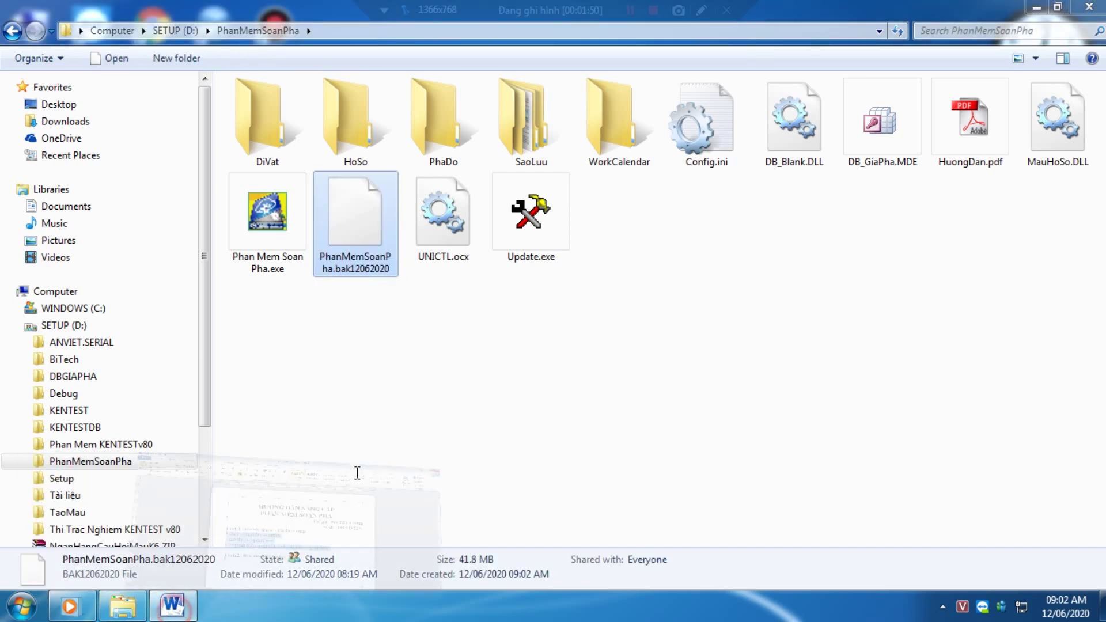
pyautogui.click(513, 423)
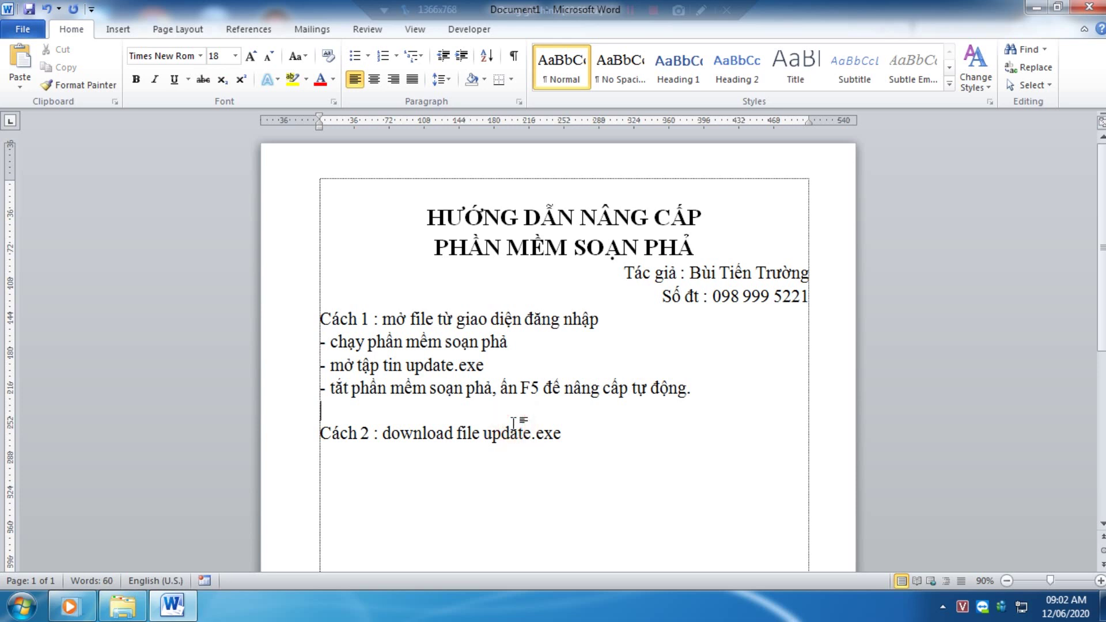
pyautogui.write('---')
pyautogui.press('Return')
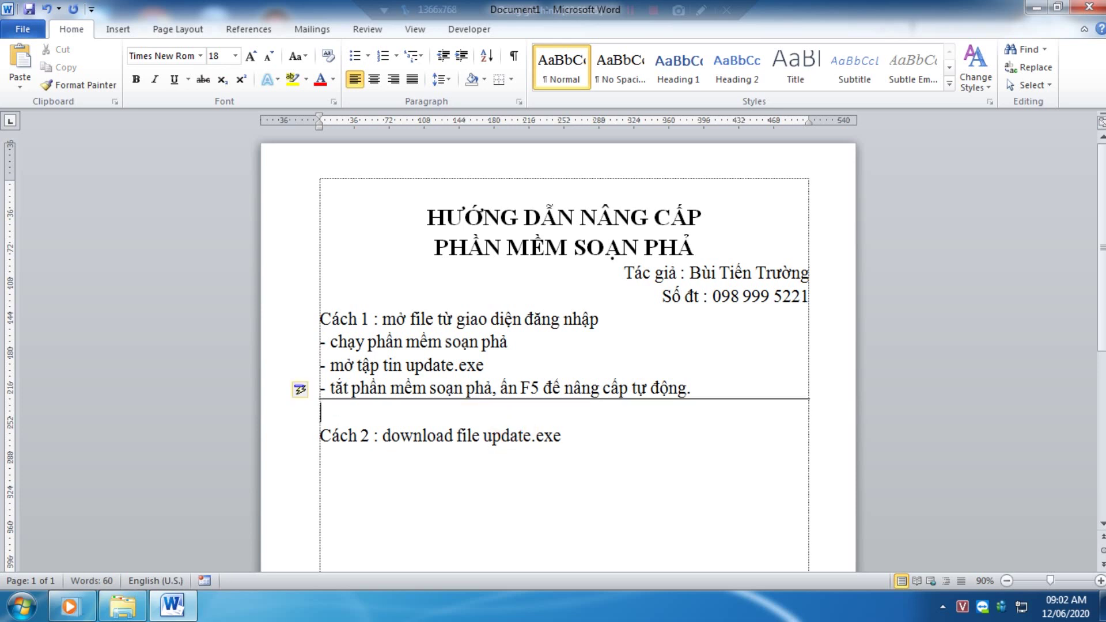
# - Paste the file name on a new line, followed by ": đây là file exe cũ, phần mềm không xóa mà chỉ đổi tên phần mở rộng."
pyautogui.press('Return')
pyautogui.hotkey('ctrl', 'v')
pyautogui.write(': đ')
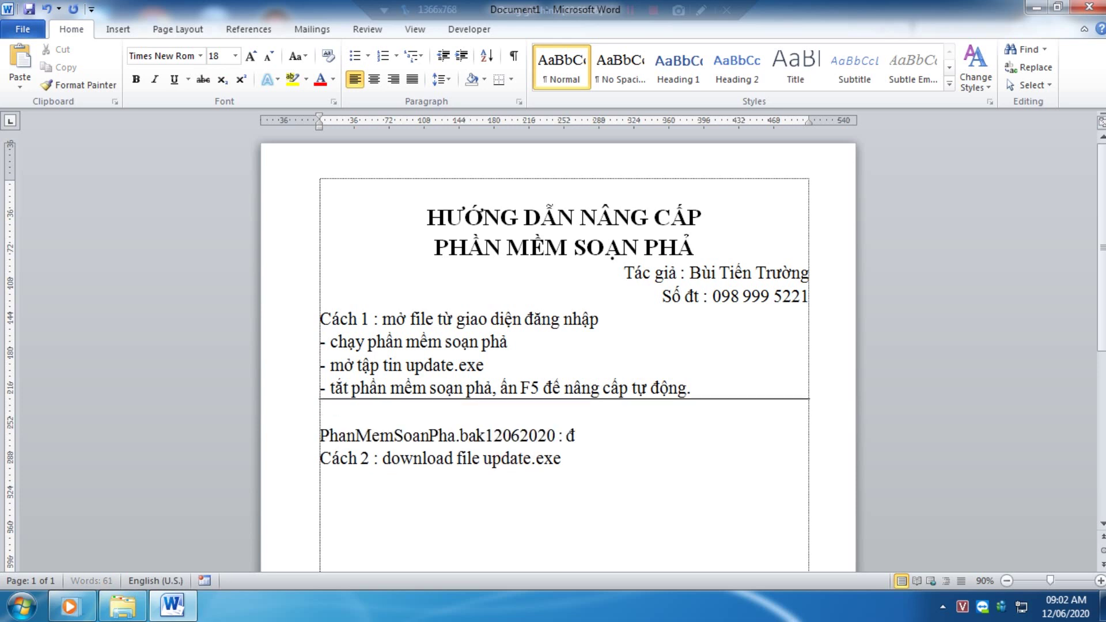
pyautogui.write('ây là file')
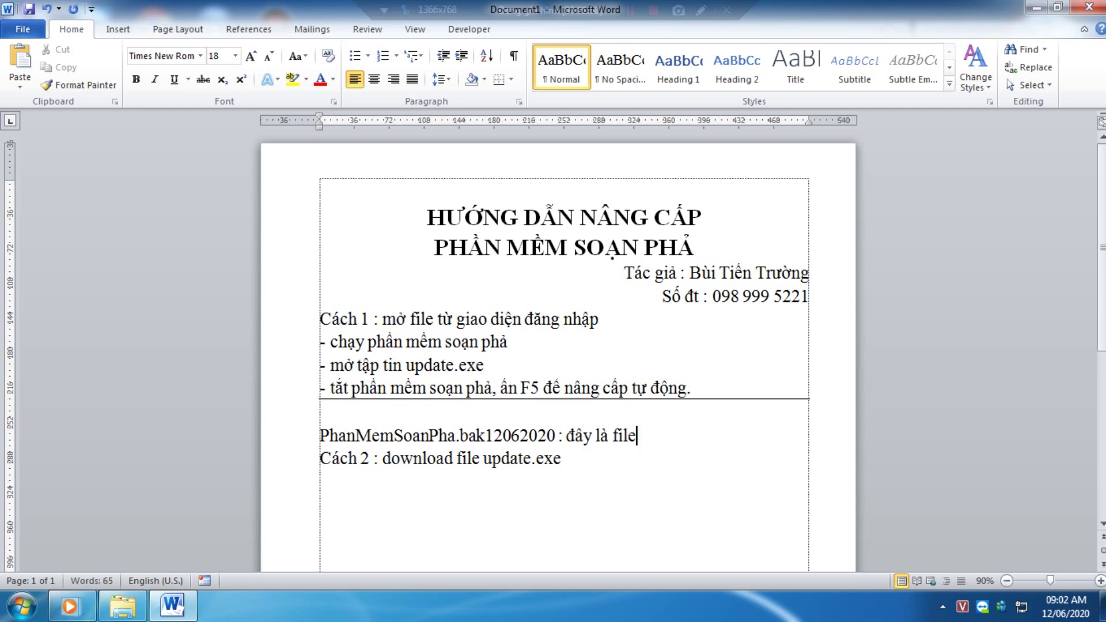
pyautogui.write(' exe cũ, phàn')
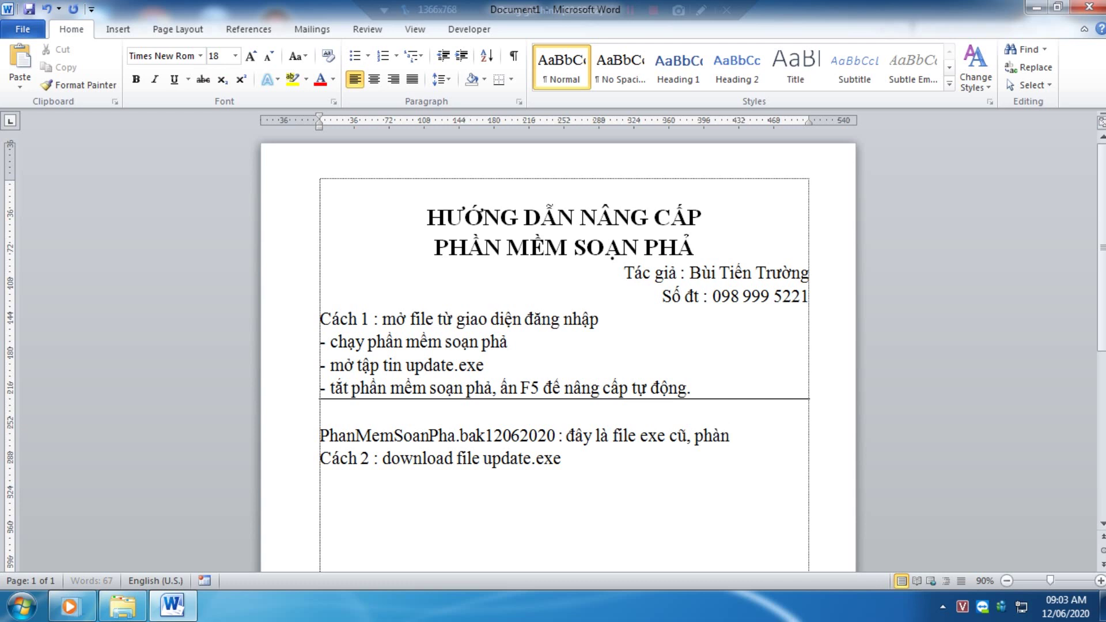
pyautogui.write('a meme')
pyautogui.press('BackSpace')
pyautogui.press('BackSpace')
pyautogui.write('emf khoong xoas maf')
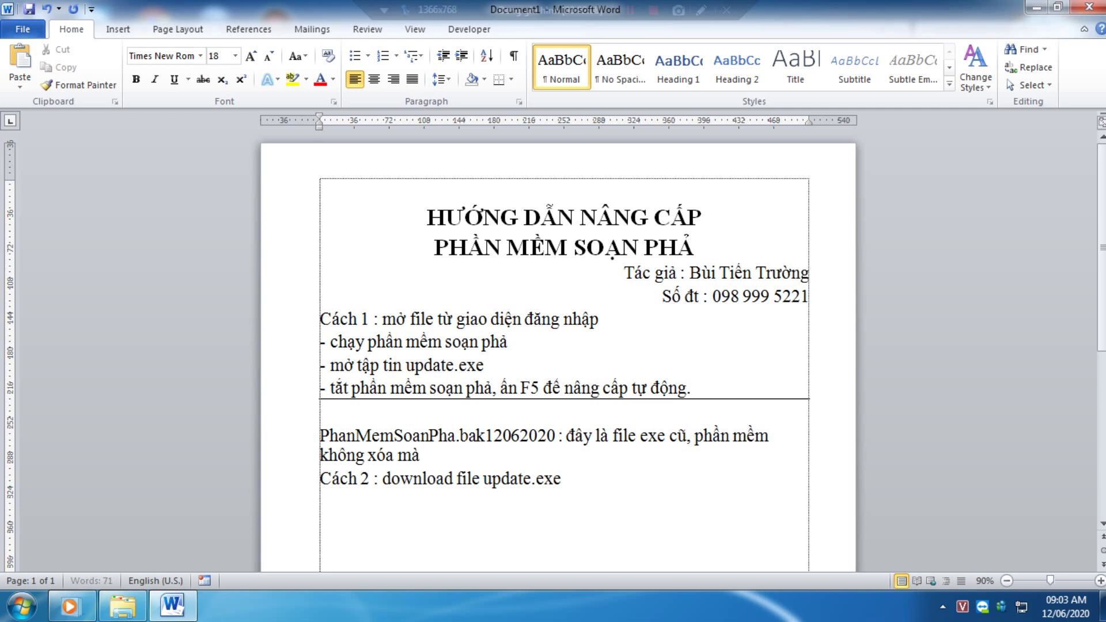
pyautogui.write(' chir ddooir teen')
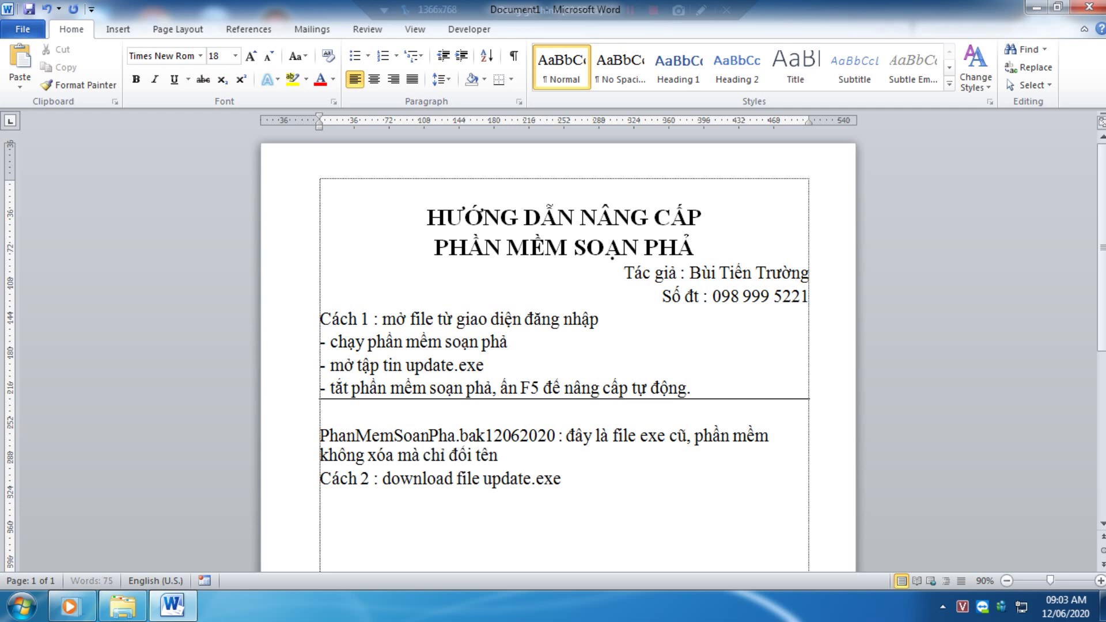
pyautogui.write(' phaanf mowr ro')
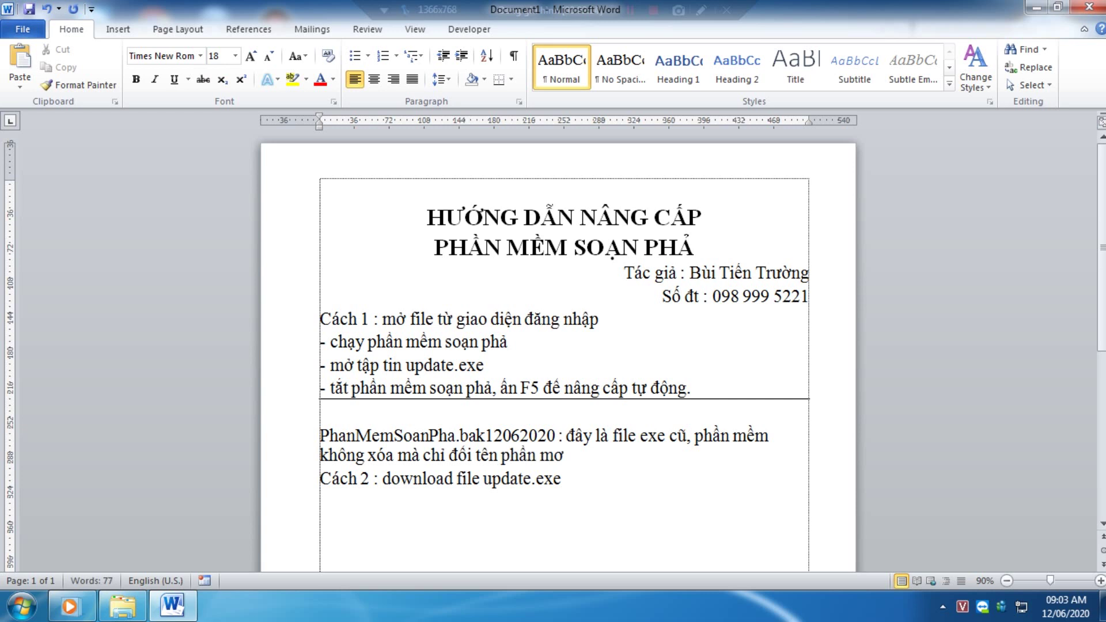
pyautogui.write('ongj. dd')
pyautogui.press('BackSpace')
# - Append to the backup note "trường hợp người dùng muốn dùng lại thì chỉ cần đổi lại phần mở rộng thành exe là được." plus two line breaks
pyautogui.write('truowngf howpj nguow')
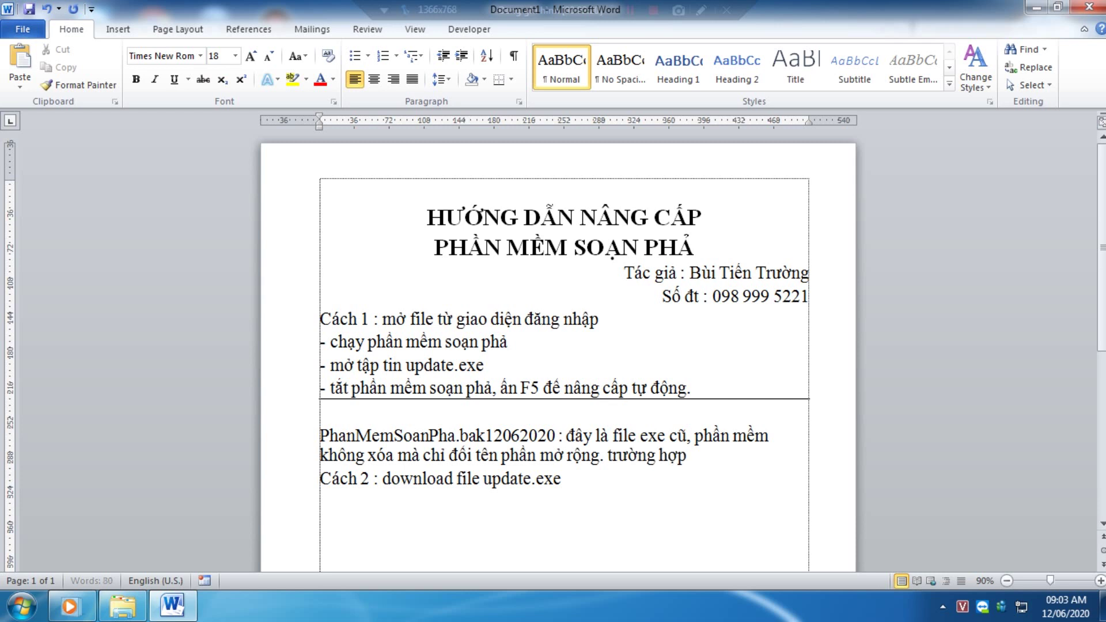
pyautogui.write('if dungf m')
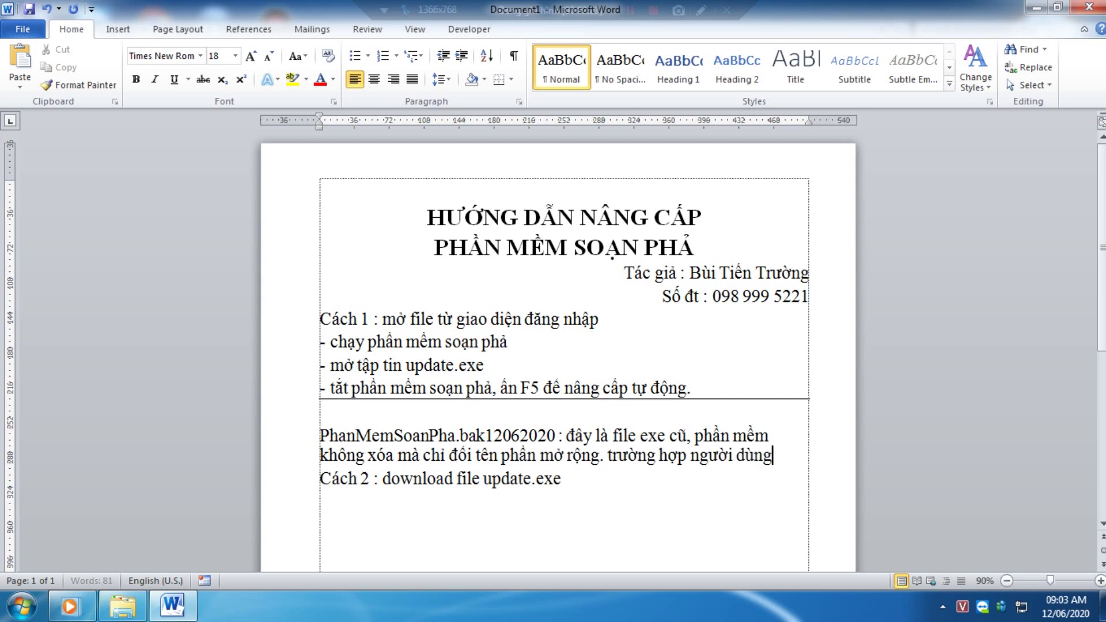
pyautogui.write('uoons dungf lai')
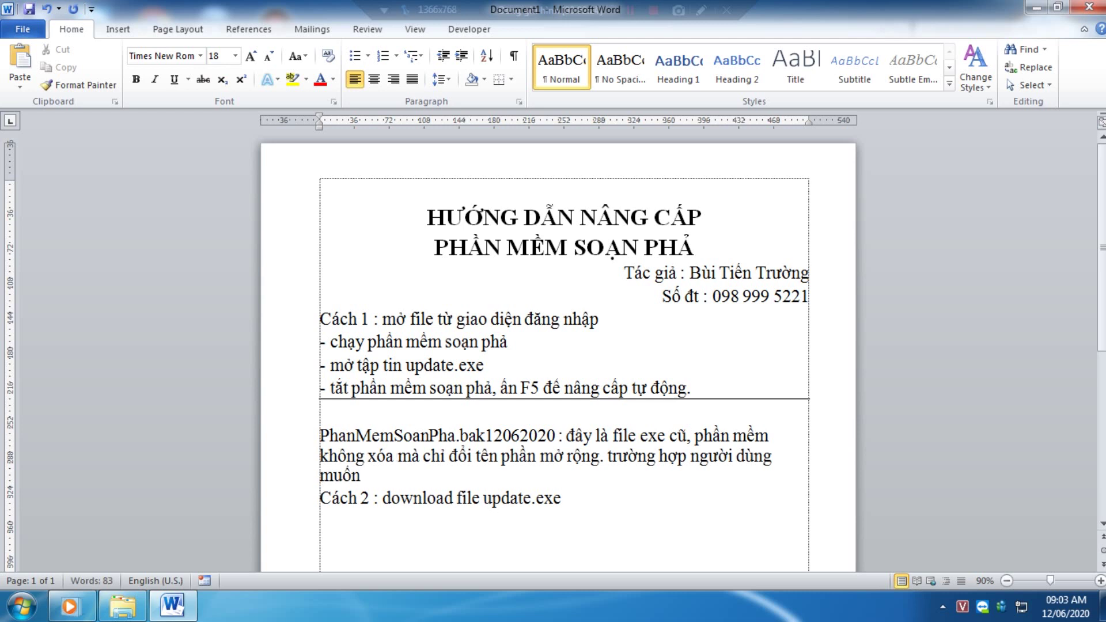
pyautogui.write('j thif ch')
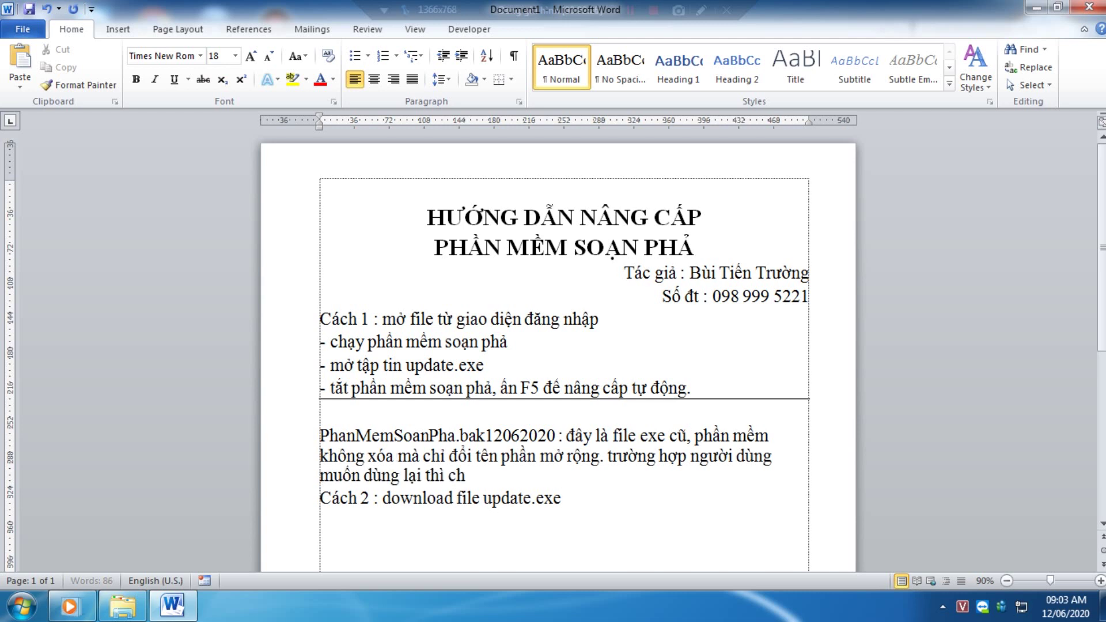
pyautogui.write('i')
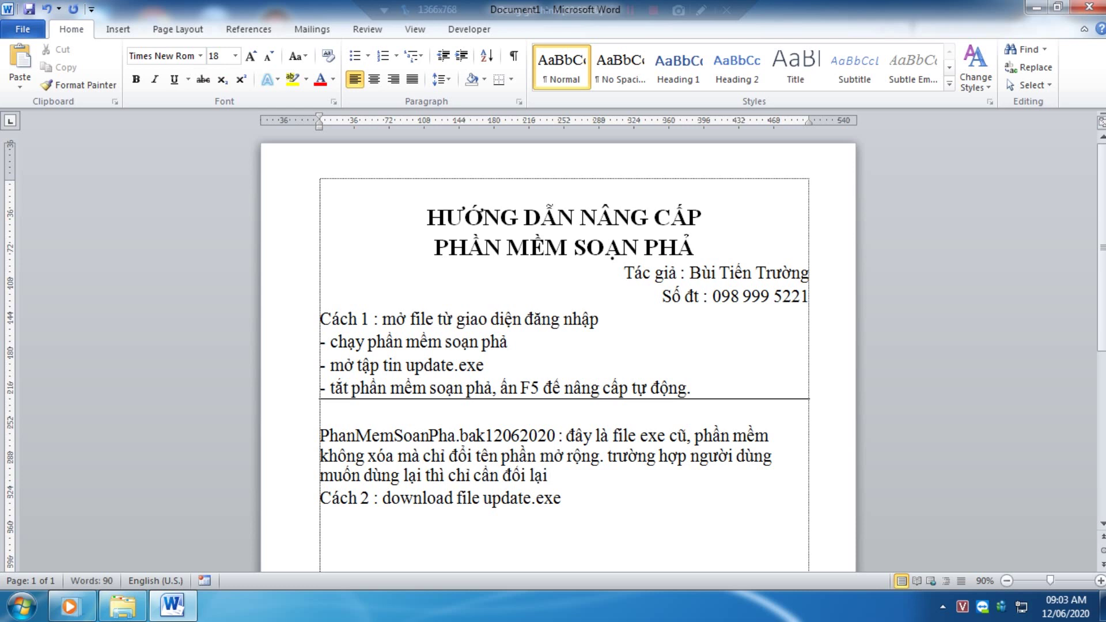
pyautogui.write('r caanf ddophaanf mowr roongj than')
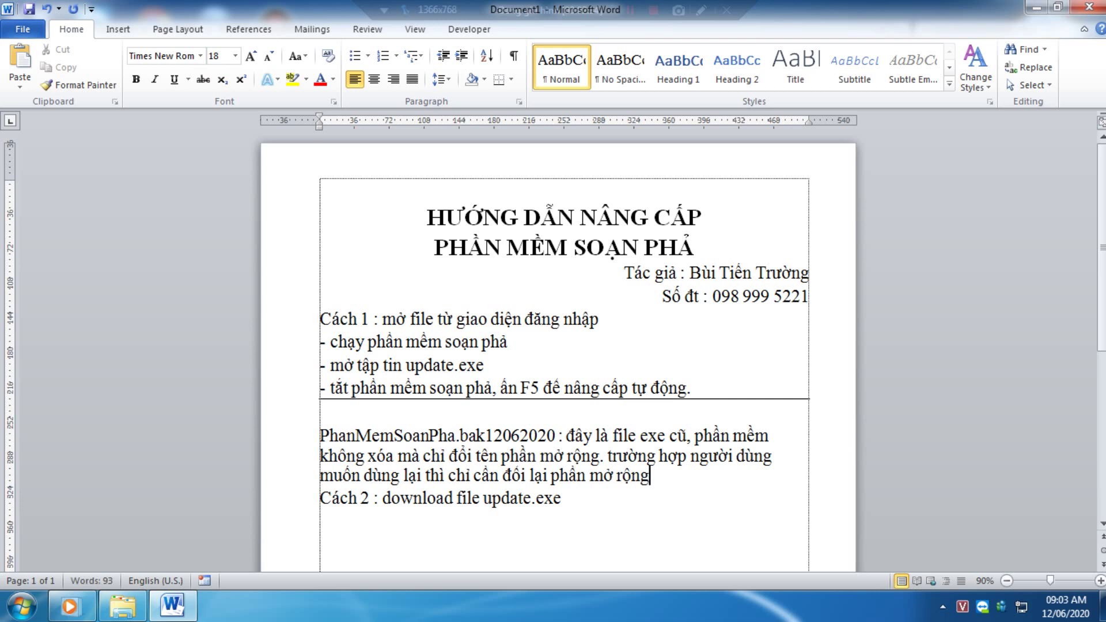
pyautogui.write('hf exe 1af dduwowjc.')
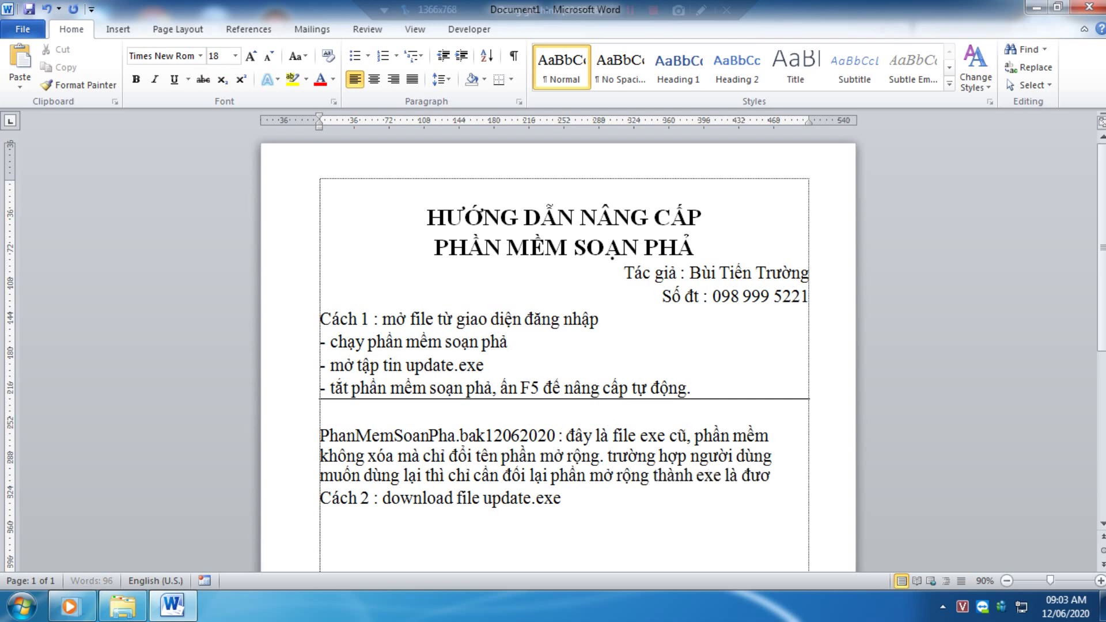
pyautogui.press('Return')
pyautogui.press('Return')
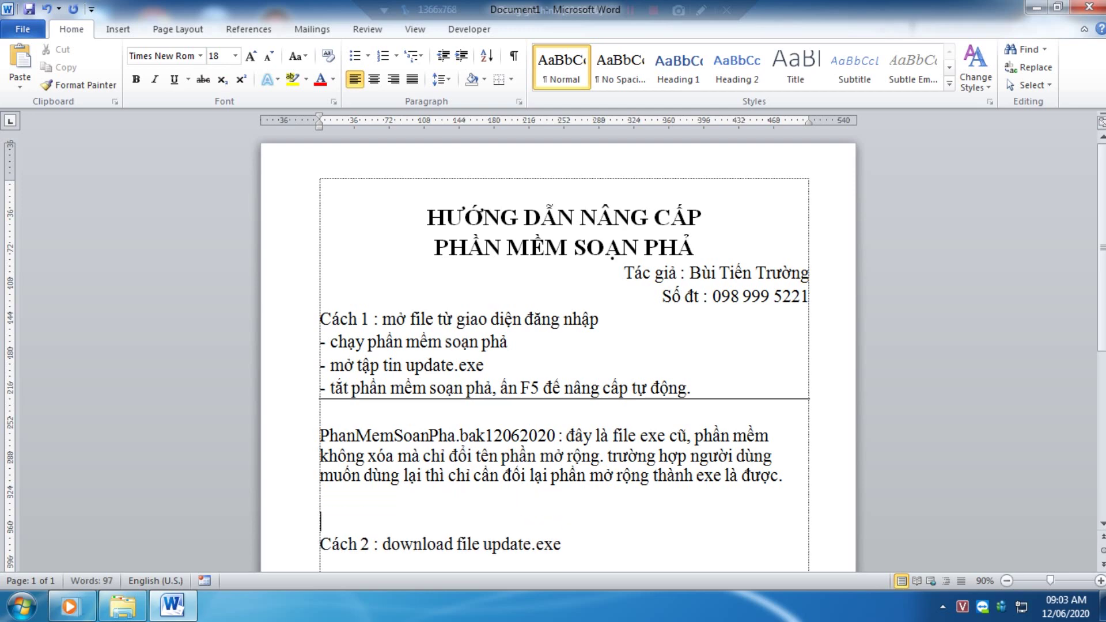
# - Switch to the PhanMemSoanPha folder and check the modification date in the file properties of Phan Mem Soan Pha.exe
pyautogui.click(118, 605)
pyautogui.click(266, 250)
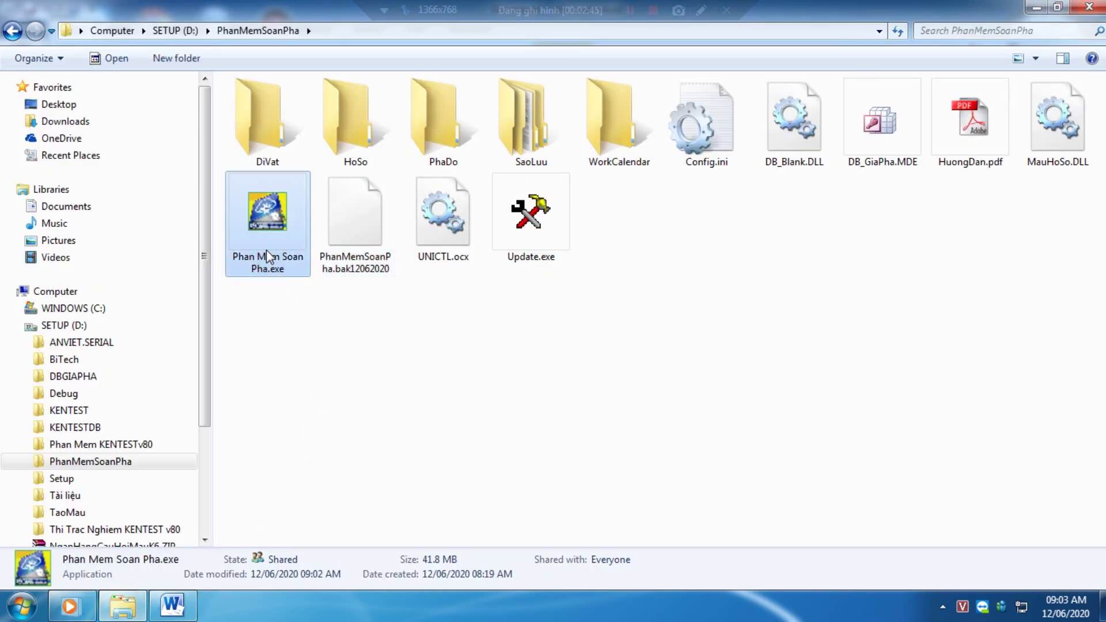
pyautogui.rightClick(266, 252)
pyautogui.click(308, 578)
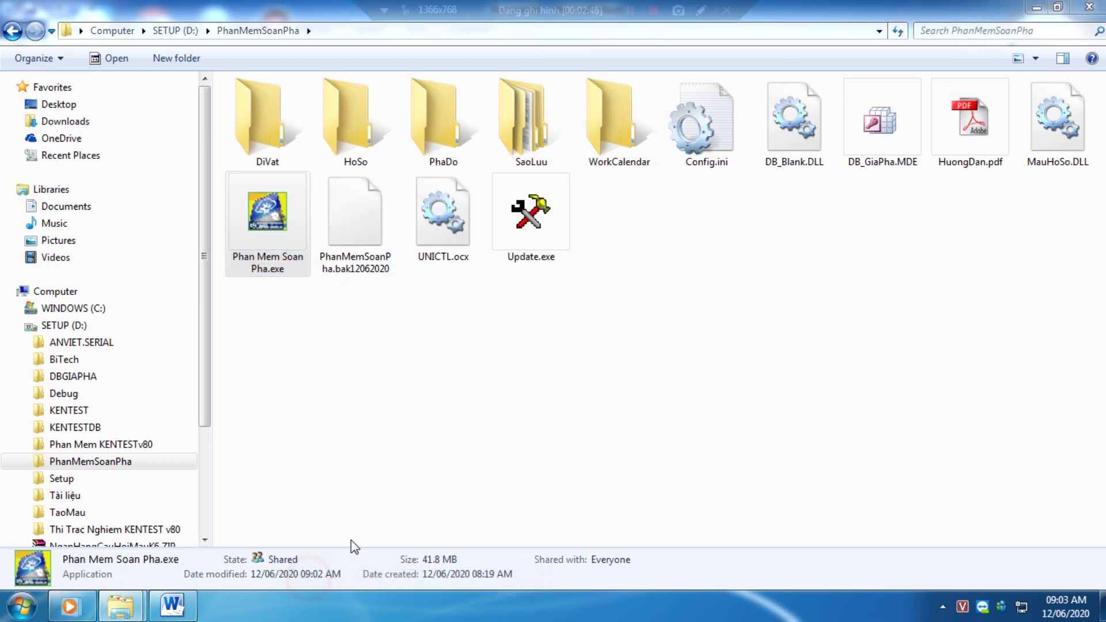
pyautogui.click(348, 403)
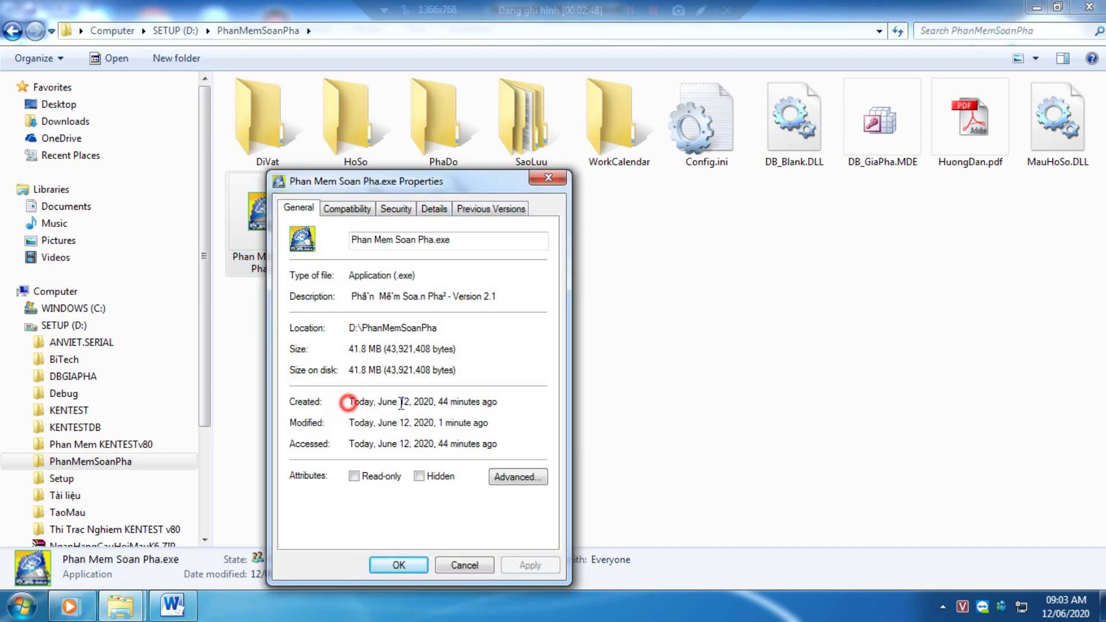
pyautogui.moveTo(500, 423); pyautogui.dragTo(348, 424)
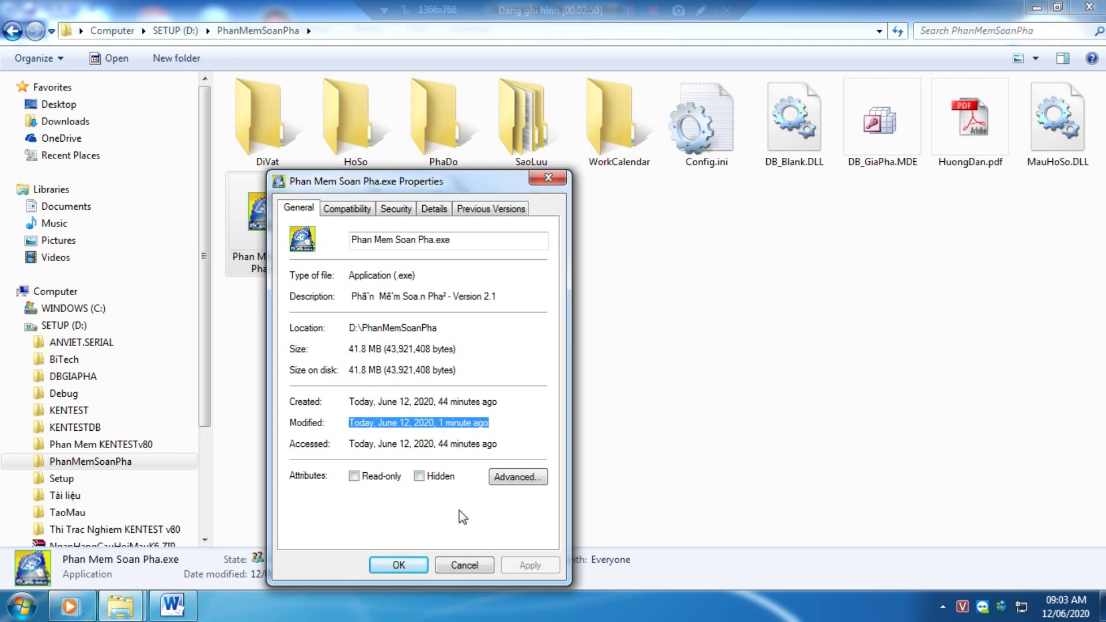
pyautogui.click(473, 565)
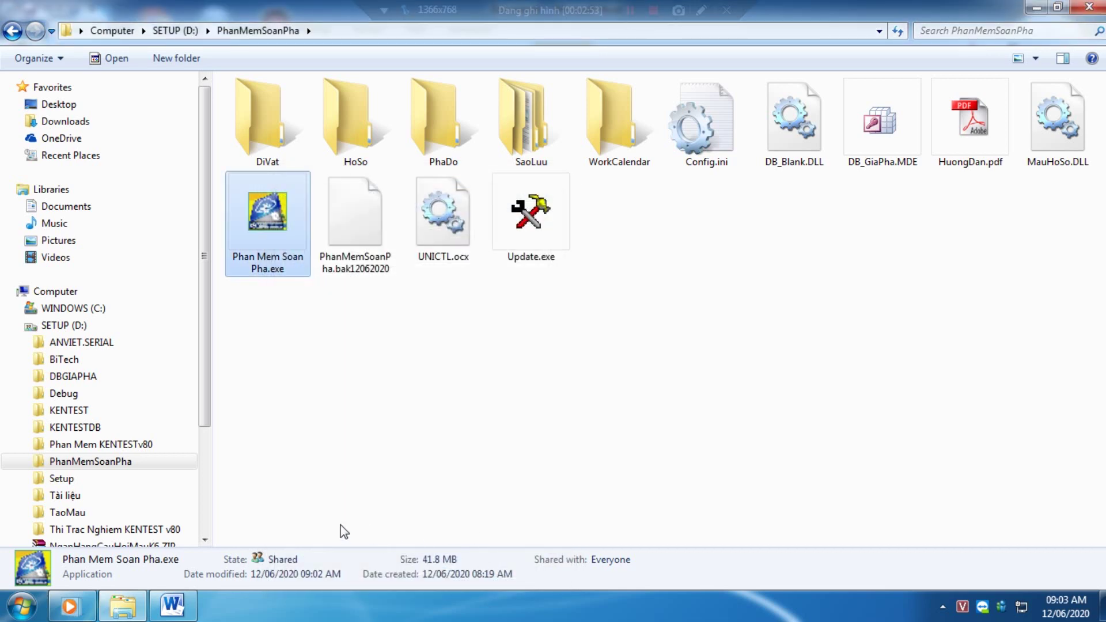
# - Switch back to Word and write in red above Cách 2: "Lưu ý : nếu các bạn dùng mạng chậm, khi download về bị lỗi file exe"
pyautogui.click(172, 606)
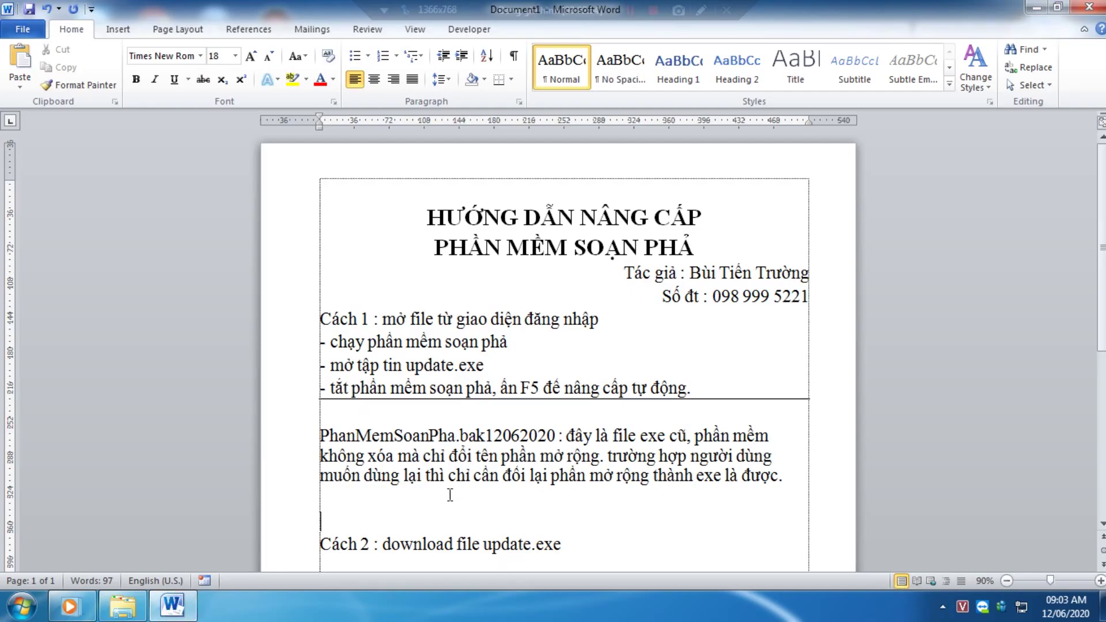
pyautogui.click(319, 79)
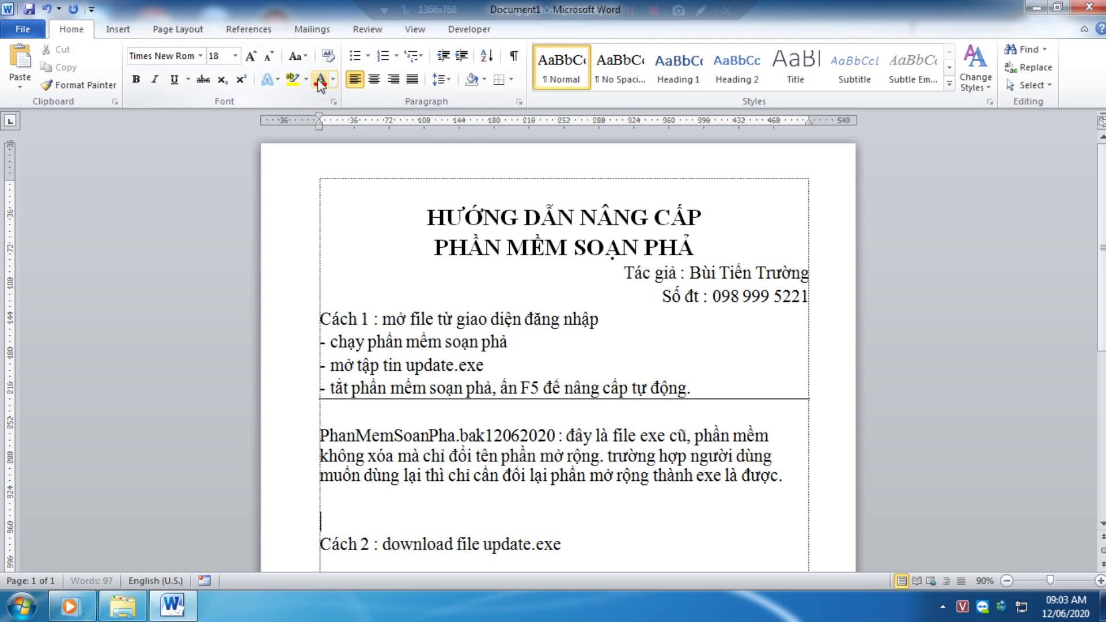
pyautogui.write('Lưu')
pyautogui.write(' ý : n')
pyautogui.write('ếu các bạn dùng')
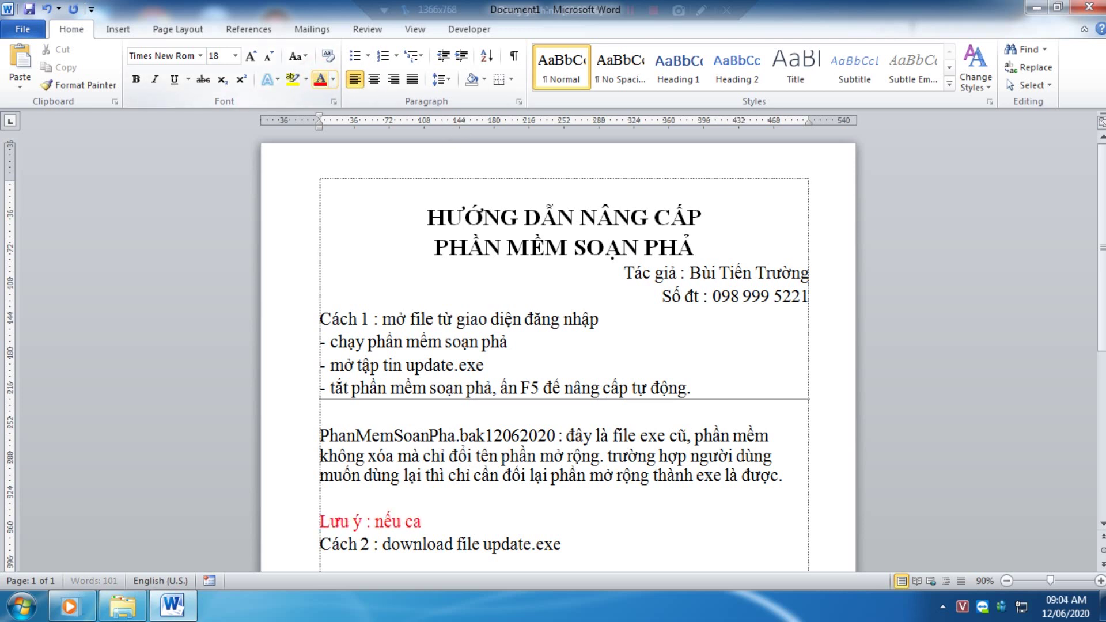
pyautogui.write(' mạng châm')
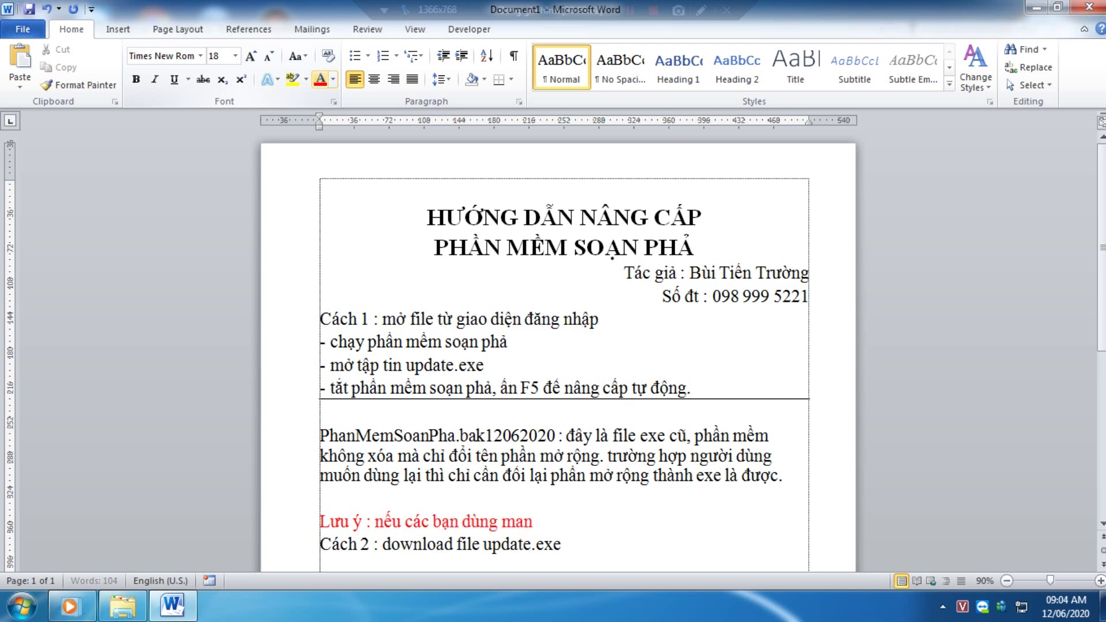
pyautogui.write('j, khi down')
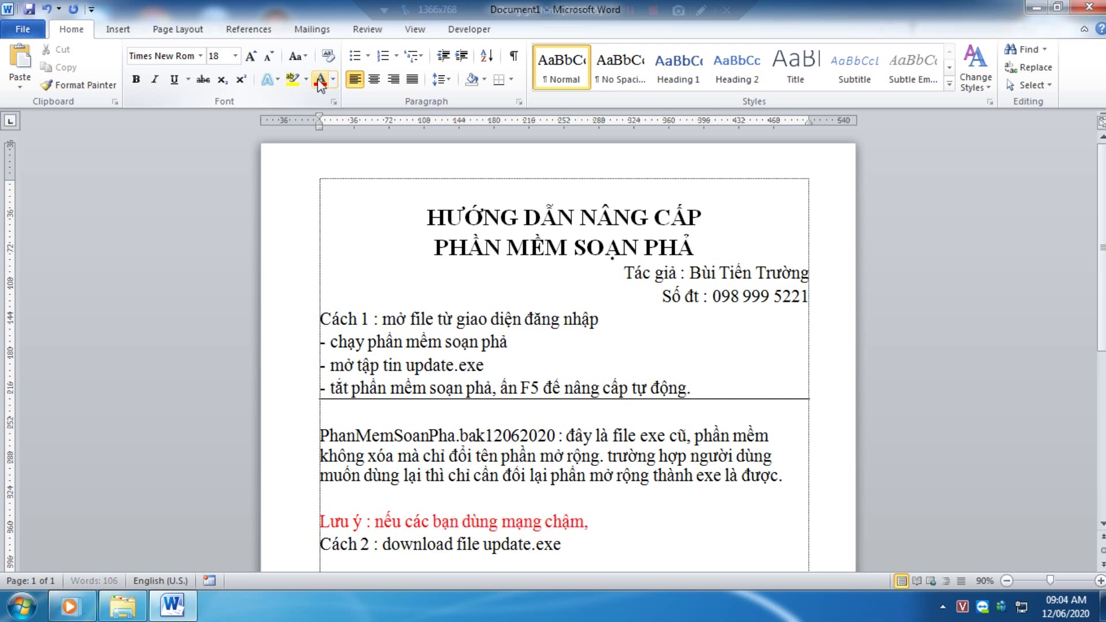
pyautogui.write('l')
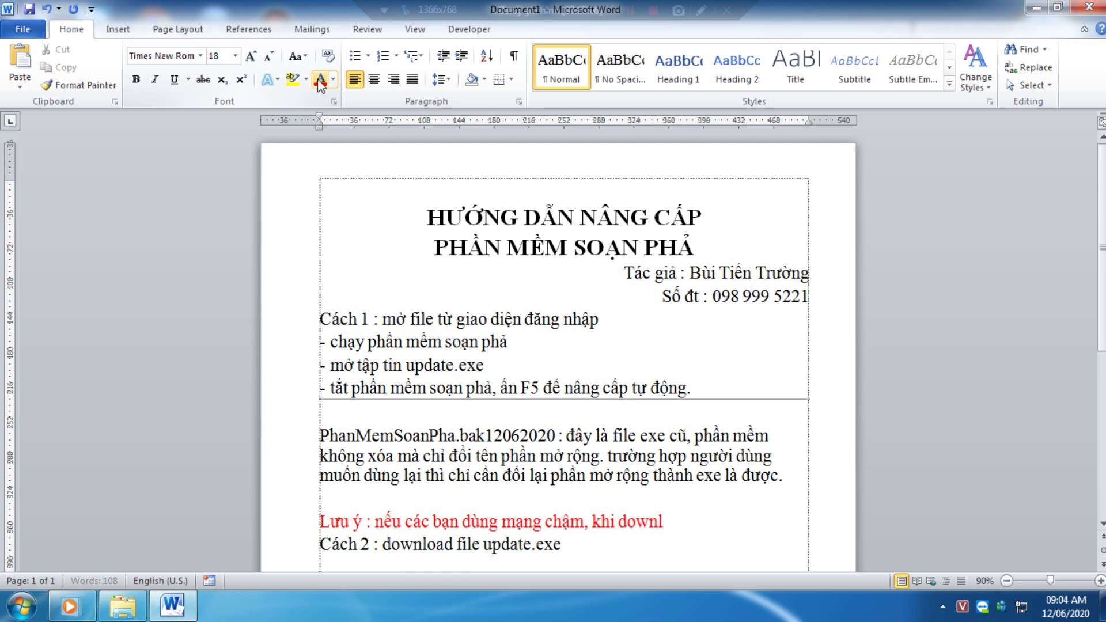
pyautogui.write('oad về bị 1')
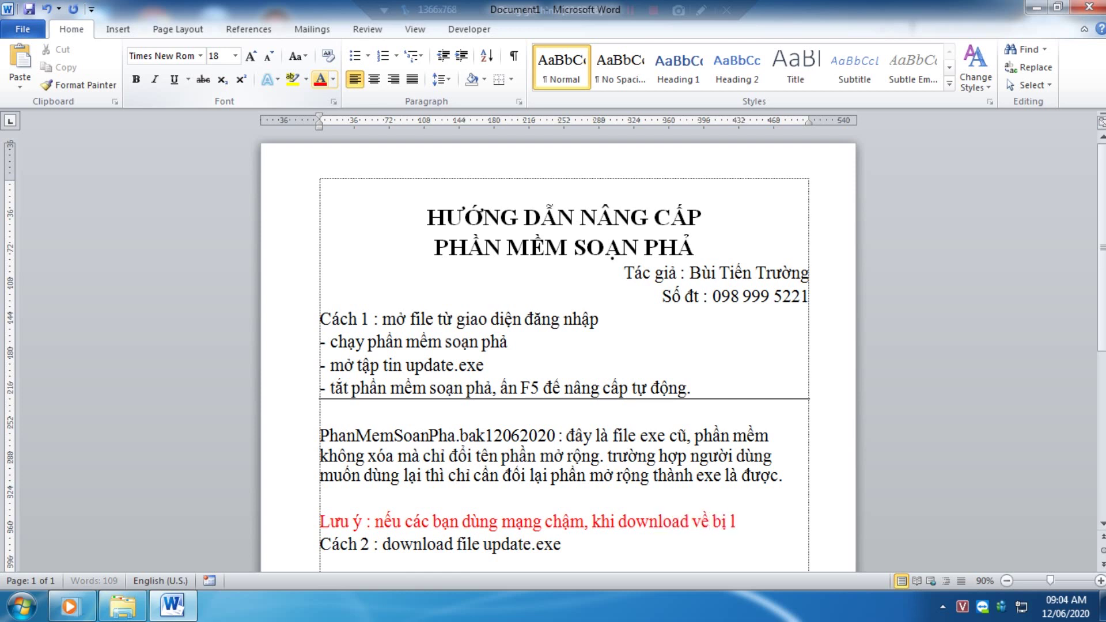
pyautogui.write('ỗi file exe')
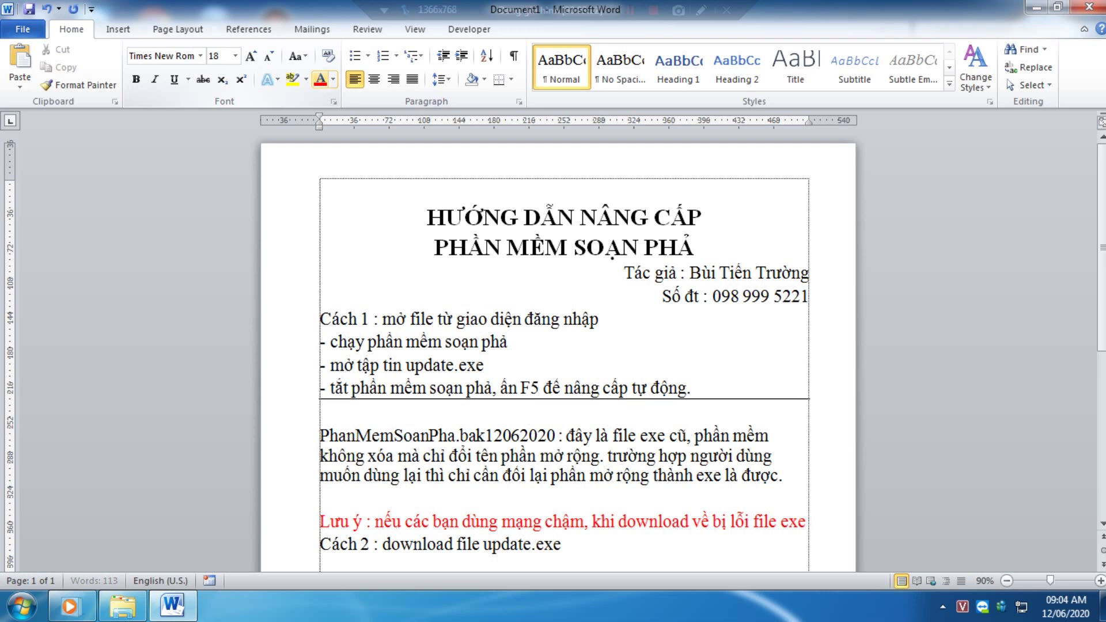
# - Continue the red note with "(kiểm tra nếu dung lượng nhỏ thì là lỗi. bạn cần xóa đi để update lại)"
pyautogui.press('Return')
pyautogui.write('(kiêm tra')
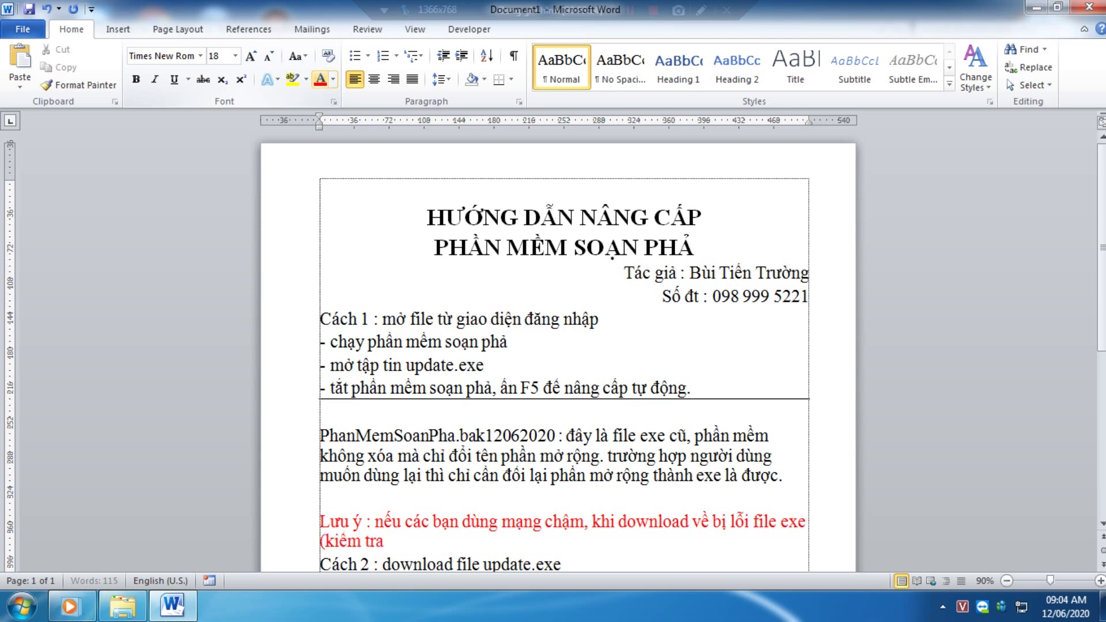
pyautogui.write(' nếu dụng lượng')
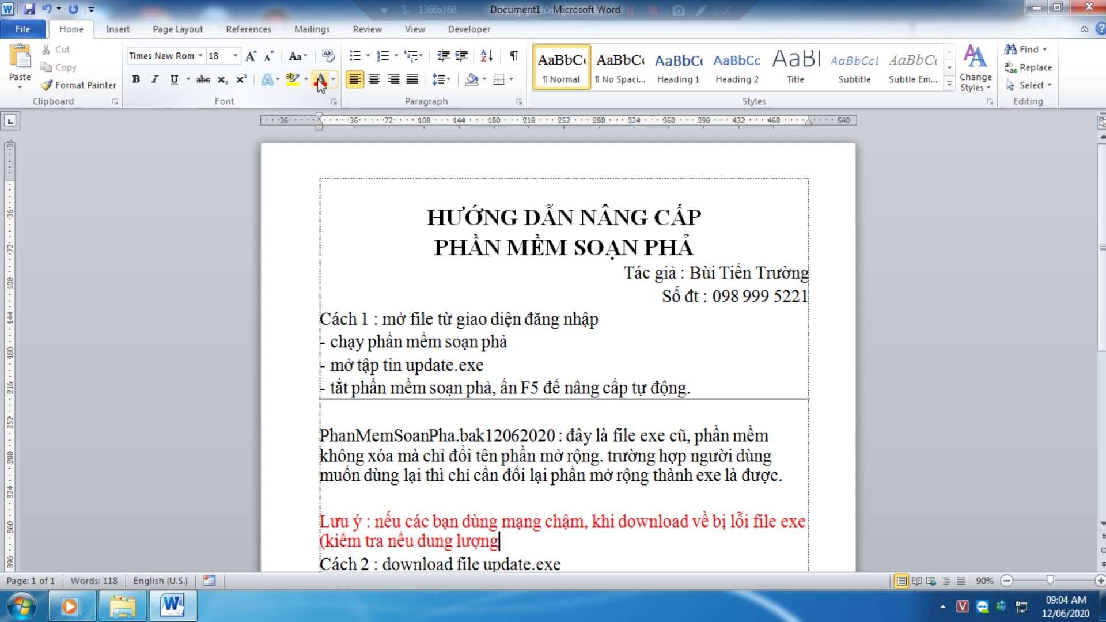
pyautogui.write('nhỏ')
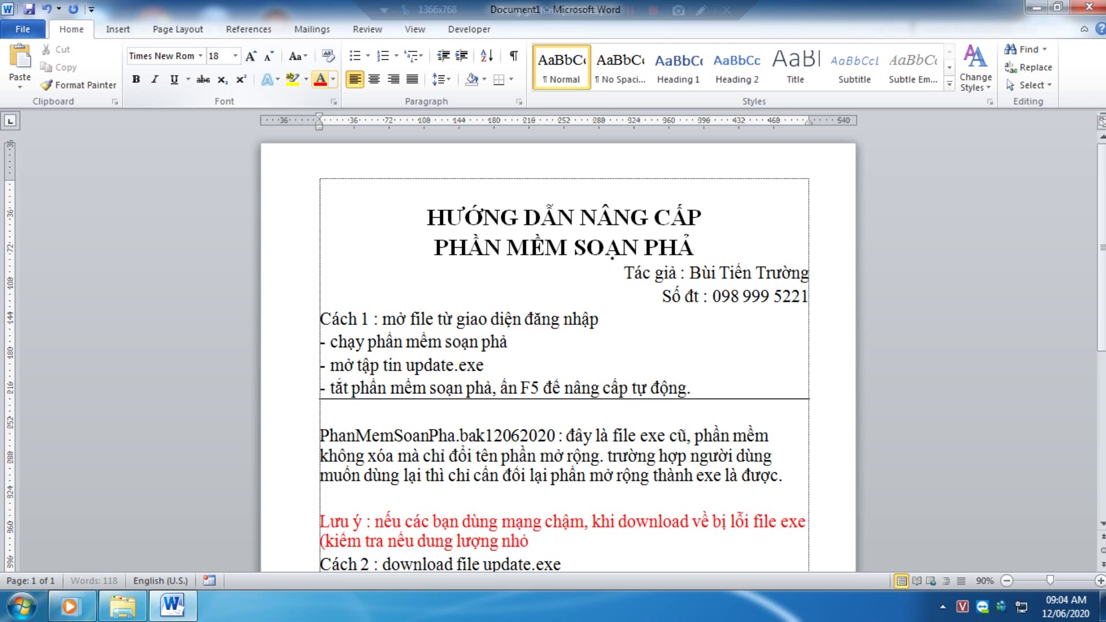
pyautogui.write(' thì là 1ỗi. bạn câ')
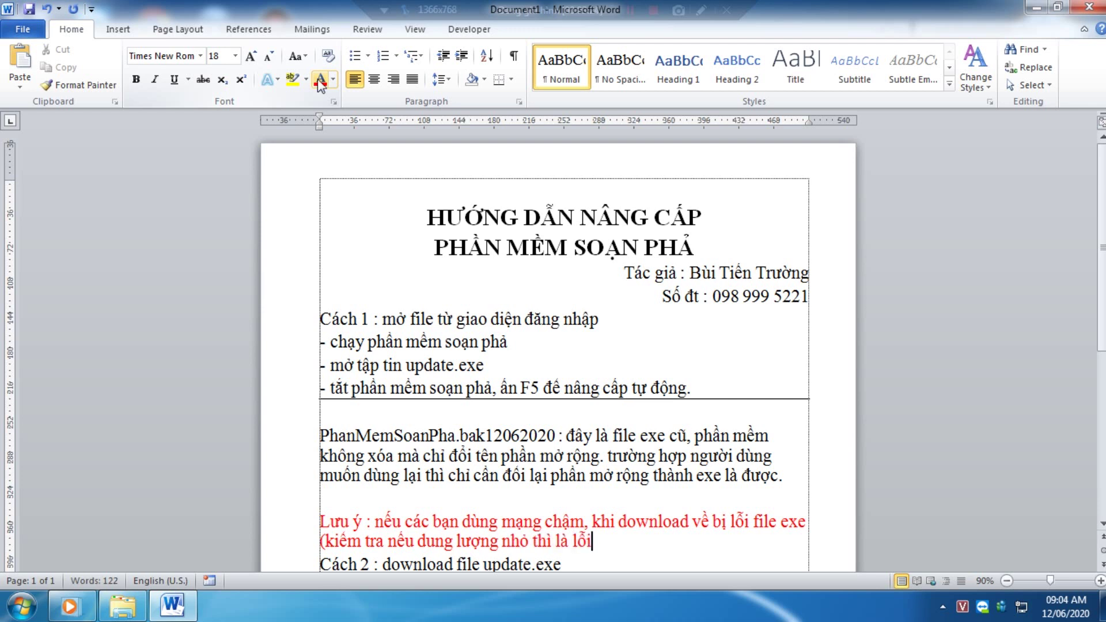
pyautogui.write('n xóa đi đề u')
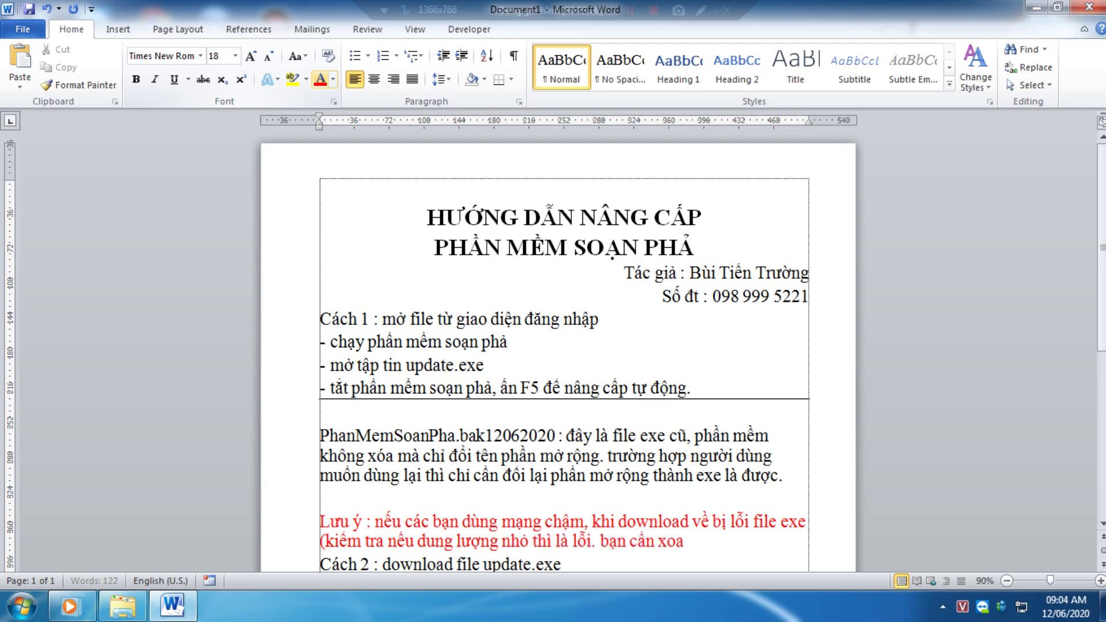
pyautogui.write('pdate la')
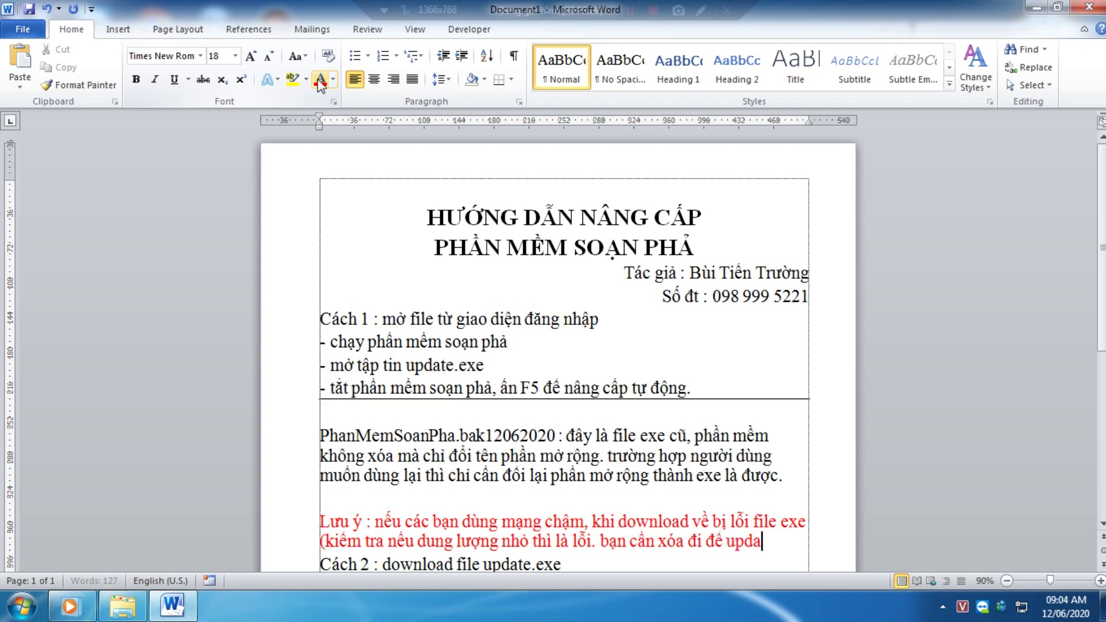
pyautogui.write(')')
# - Add a new red line reading "Tuy nhiên khi chạy update.exe lại bị báo là : đây là phiên bản cuối."
pyautogui.press('Return')
pyautogui.scroll(-1, 321, 85)
pyautogui.scroll(-5, 518, 346)
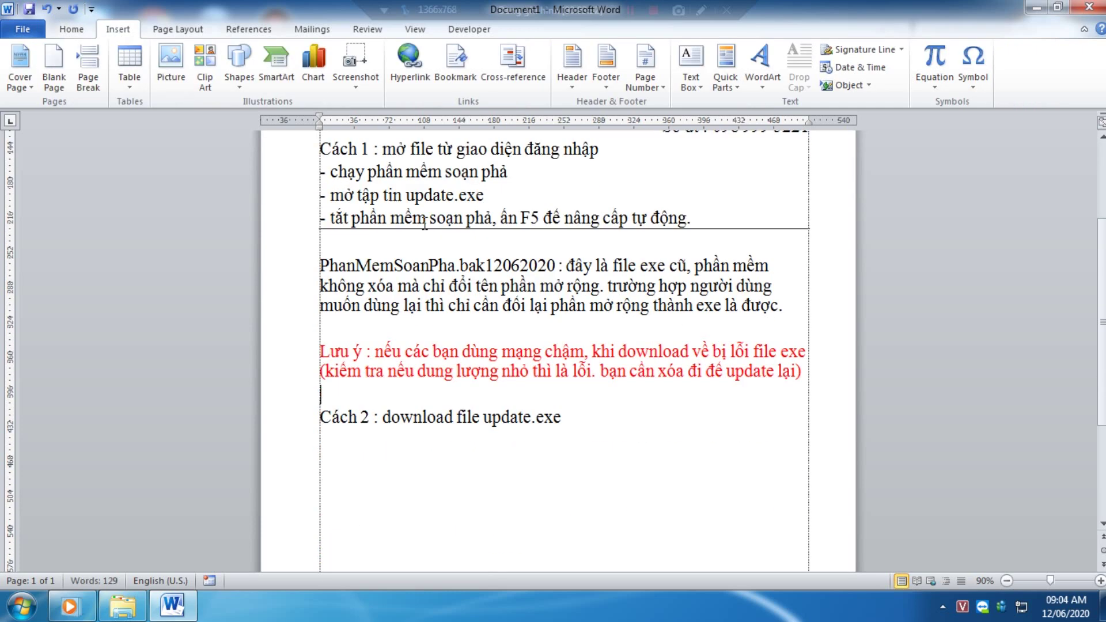
pyautogui.write('Tuy nhie')
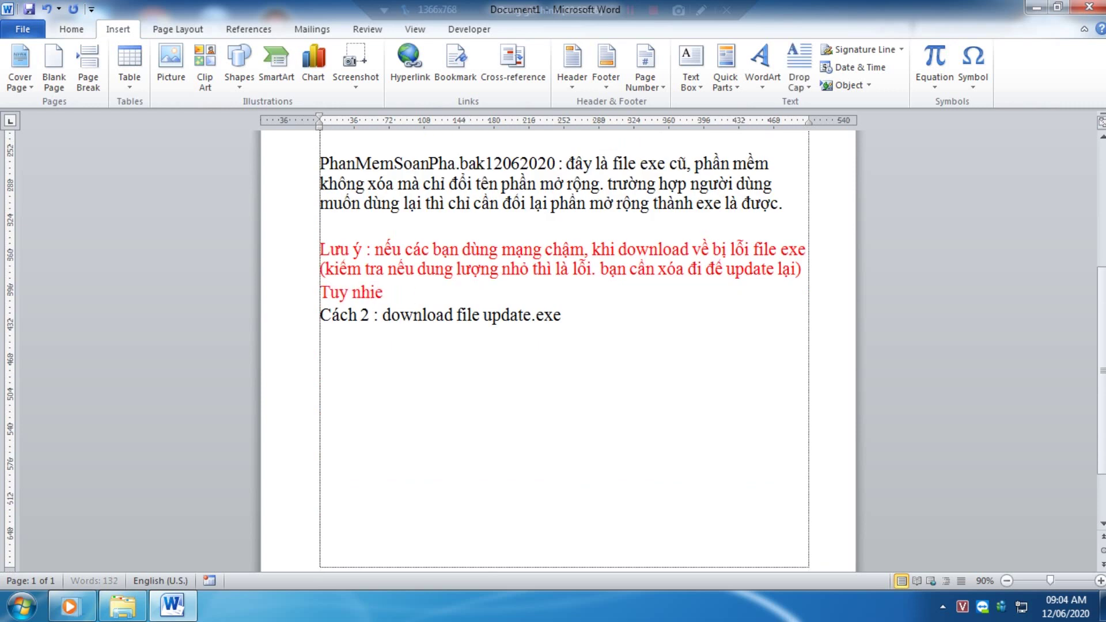
pyautogui.write('ne khi chayj u')
pyautogui.write('pdat')
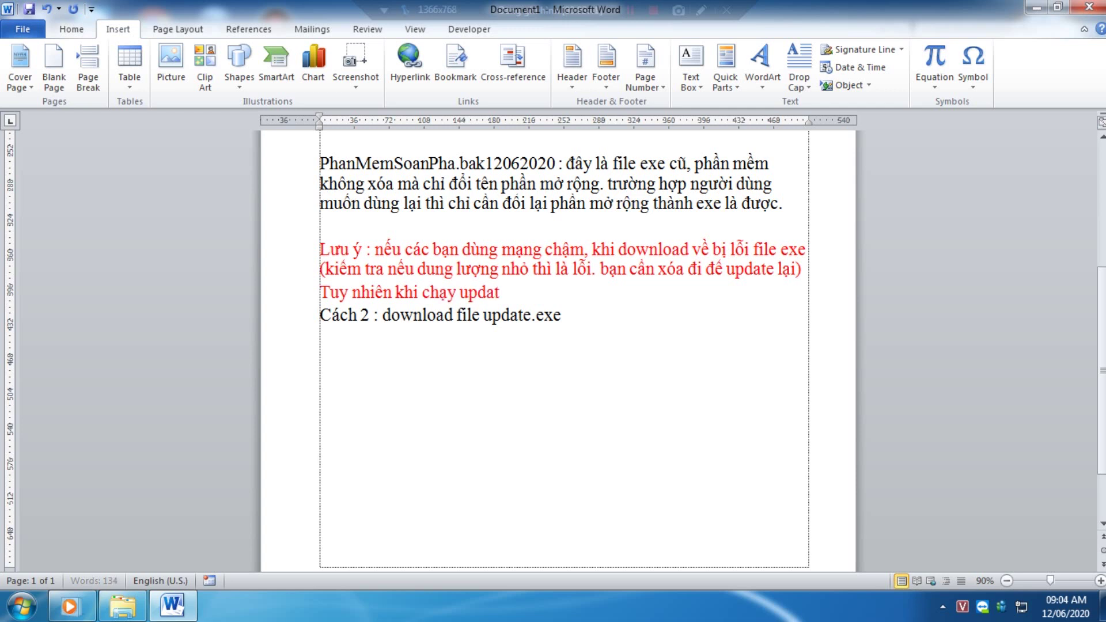
pyautogui.write('e.exe lại bị báo là ')
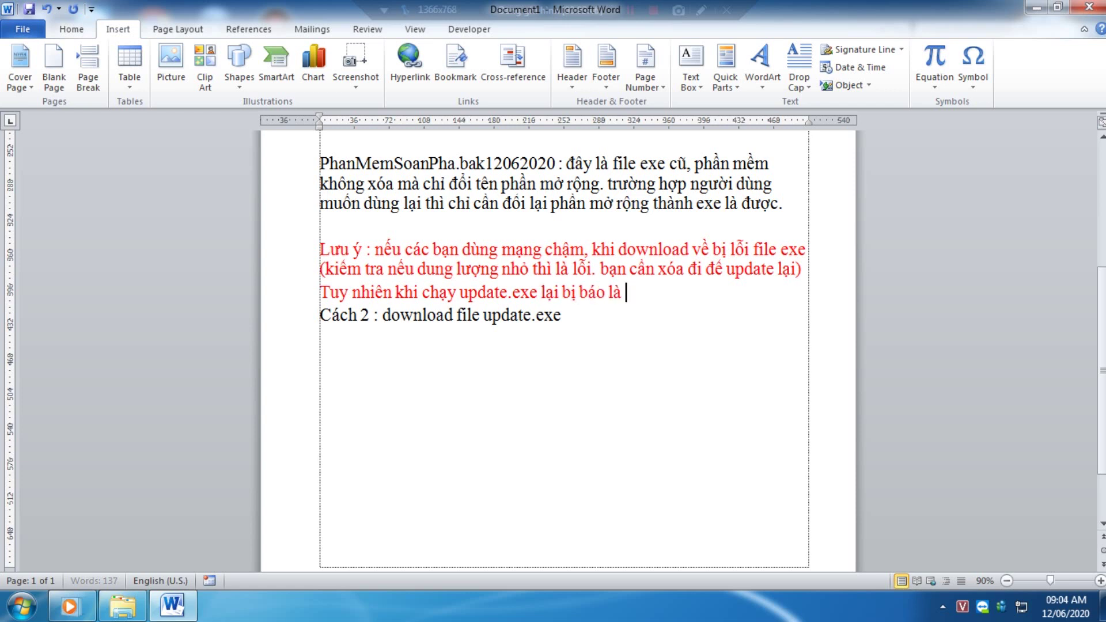
pyautogui.write(': đây là phi')
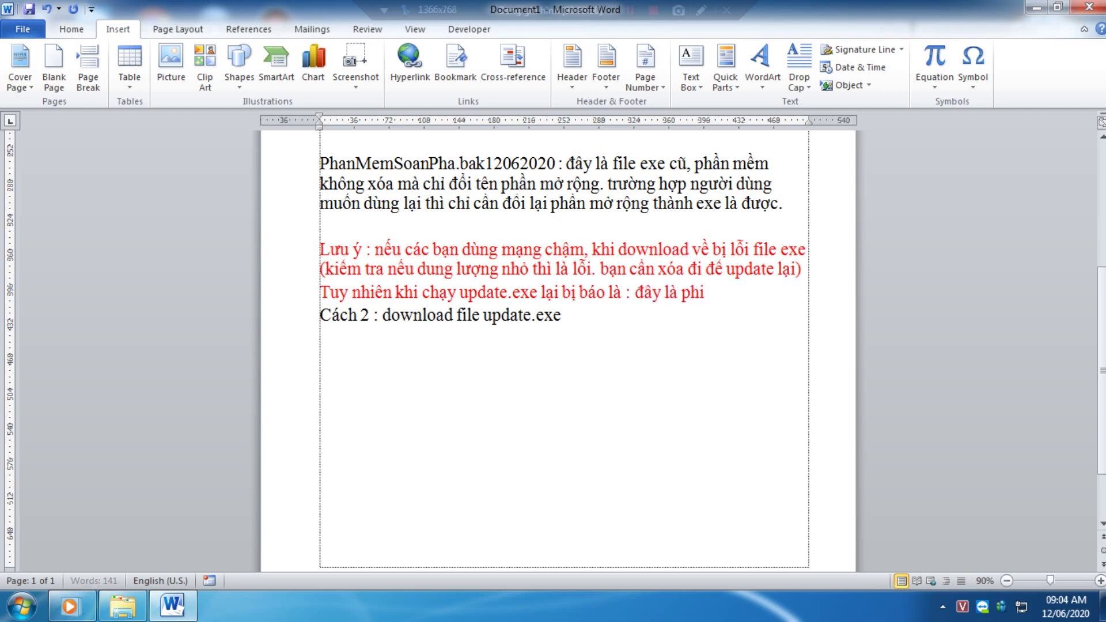
pyautogui.write('ên bản cuối')
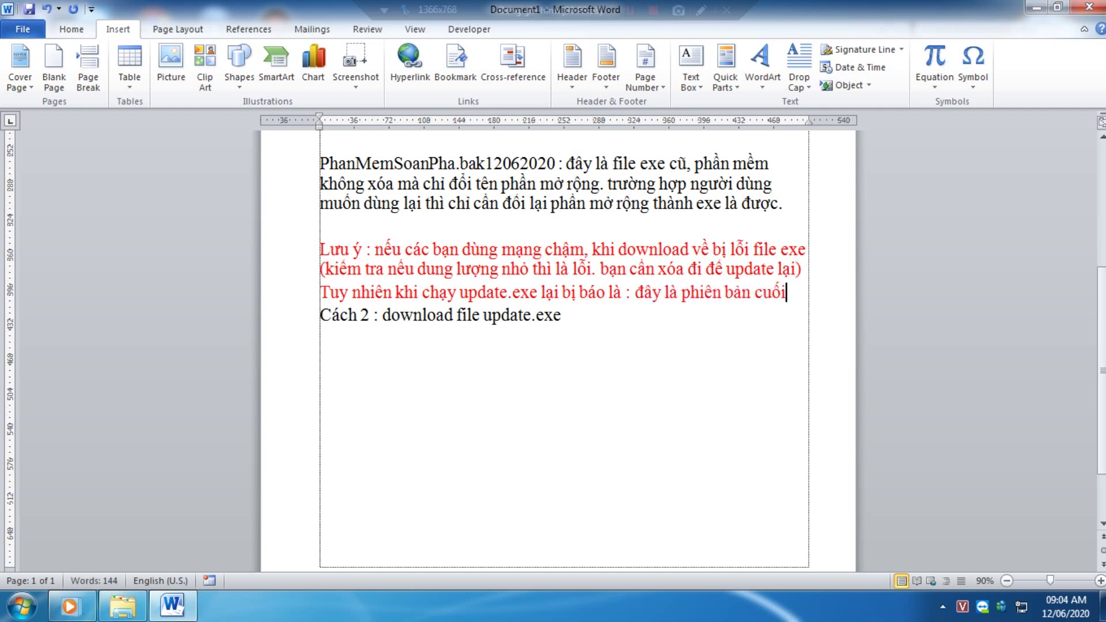
pyautogui.write('.')
# - Add a new red line reading "Bạn hãy mở tập tin config.ini, xóa đi phần ngày cập nhật để update lại."
pyautogui.press('Return')
pyautogui.write('Bạn ha')
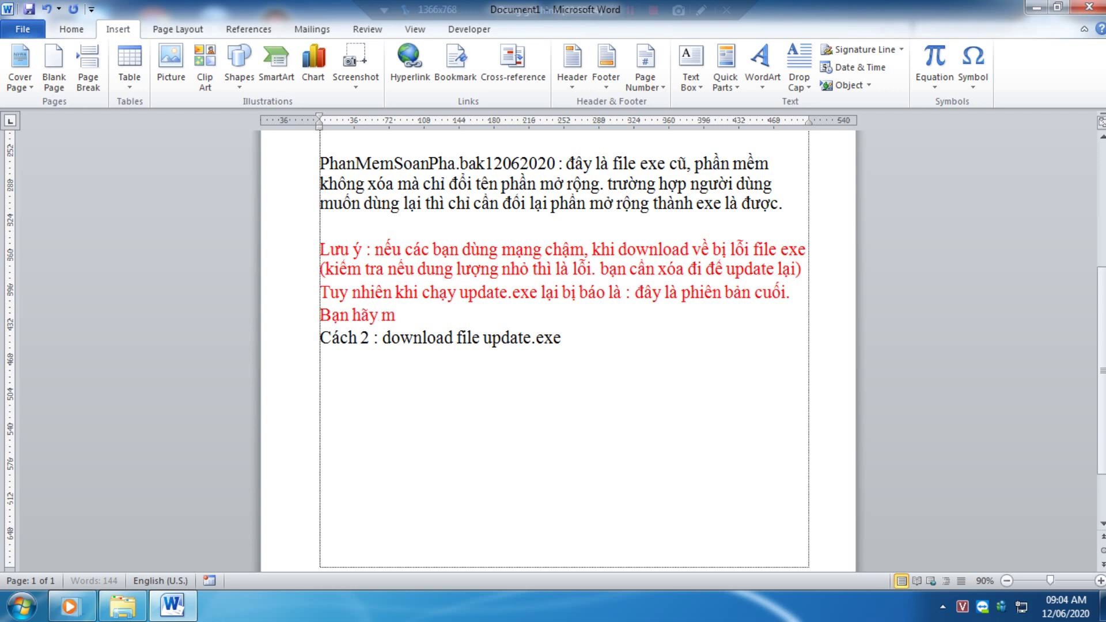
pyautogui.write('y mở tập tin con')
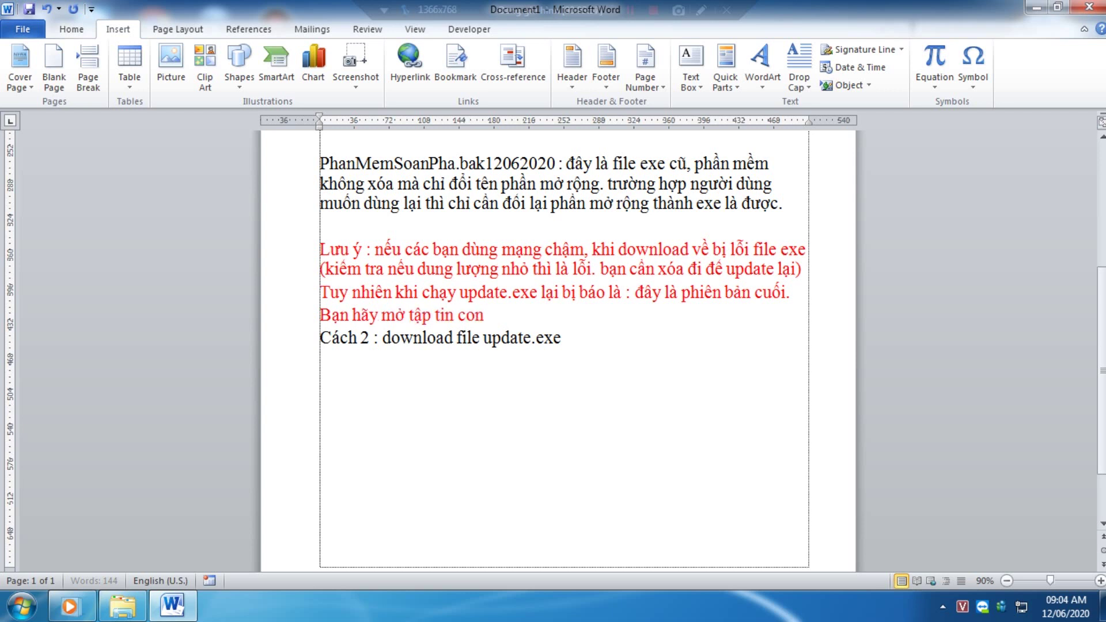
pyautogui.write('fig.ini')
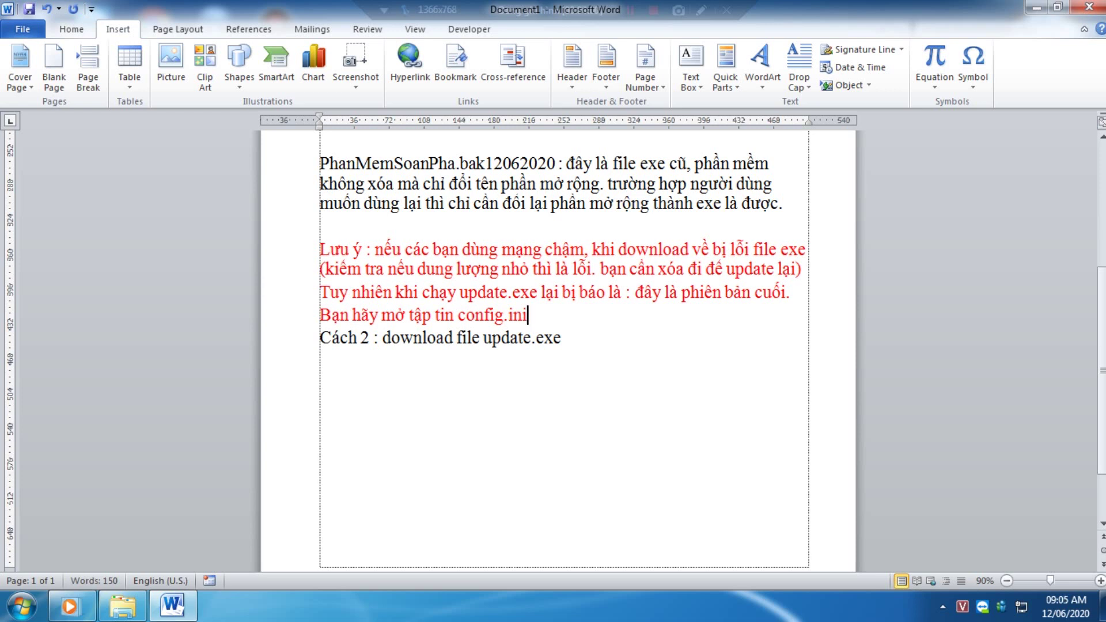
pyautogui.write(', xóa đi ph')
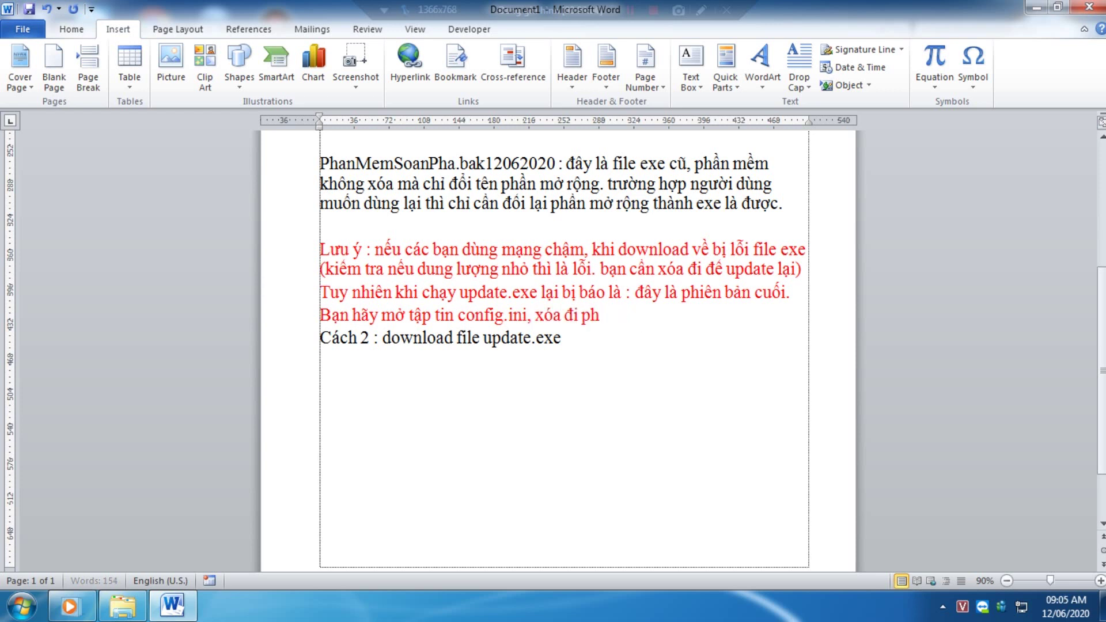
pyautogui.write('anà ngày câp')
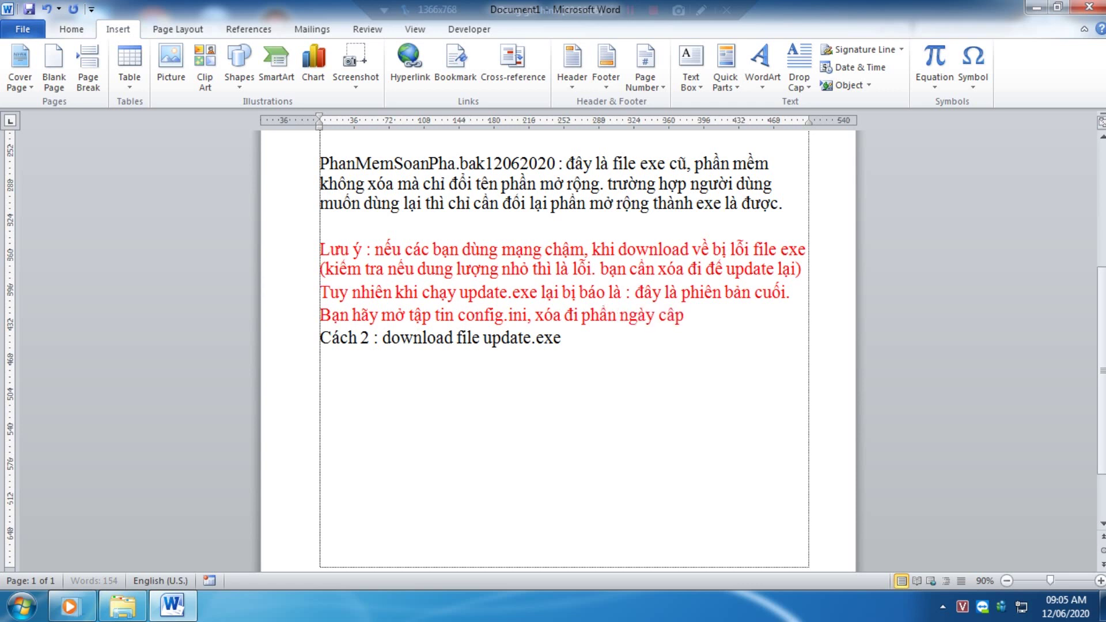
pyautogui.write('j nhật')
pyautogui.write(' đe')
pyautogui.write('e')
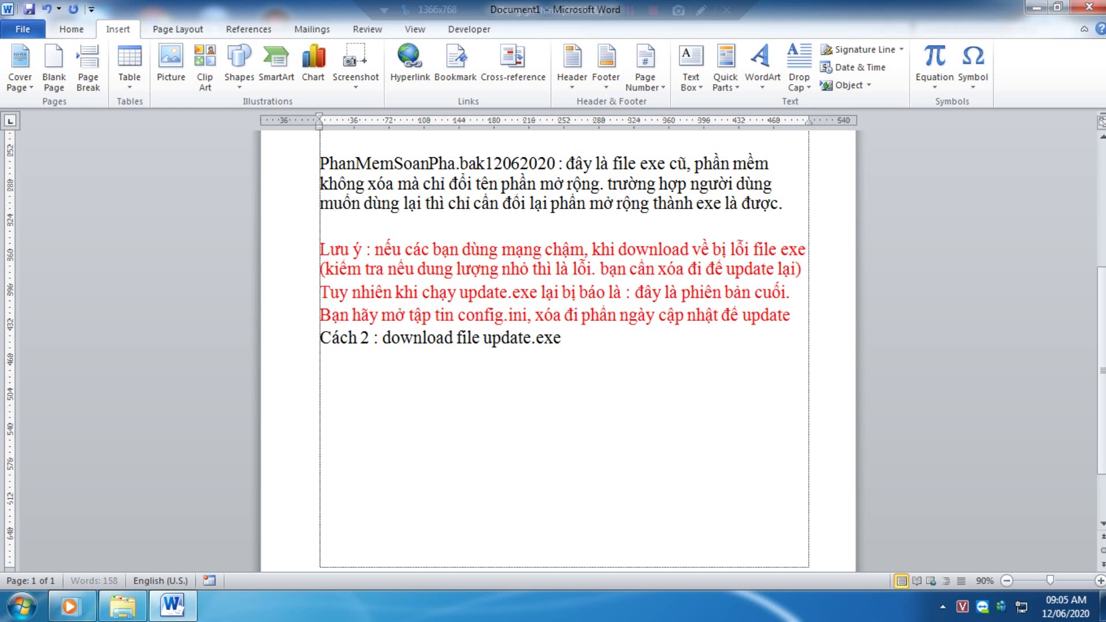
pyautogui.write('r update lại.')
pyautogui.press('Return')
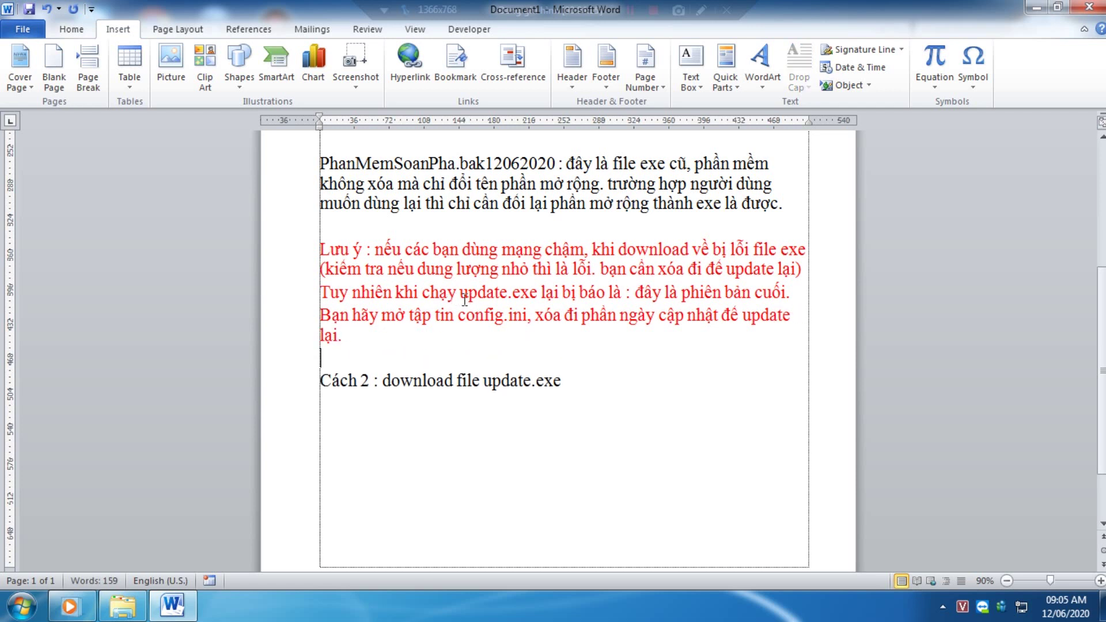
# - Switch to the PhanMemSoanPha folder, inspect the [Update] section at the end of Config.ini, and try launching Update.exe
pyautogui.moveTo(460, 318); pyautogui.dragTo(529, 319)
pyautogui.click(122, 606)
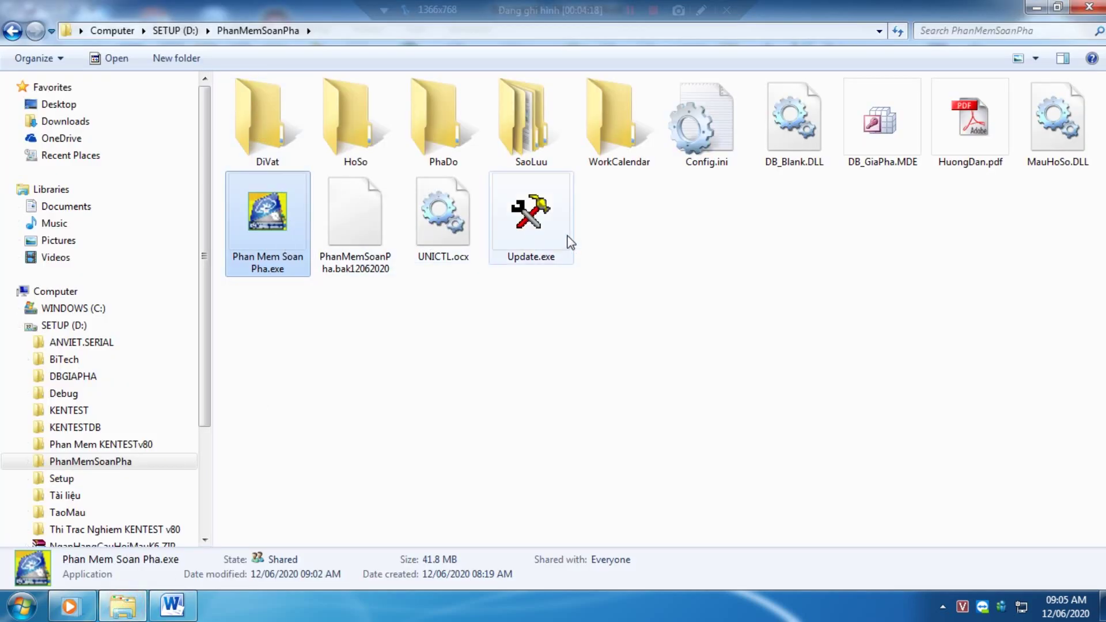
pyautogui.click(708, 155)
pyautogui.doubleClick(704, 163)
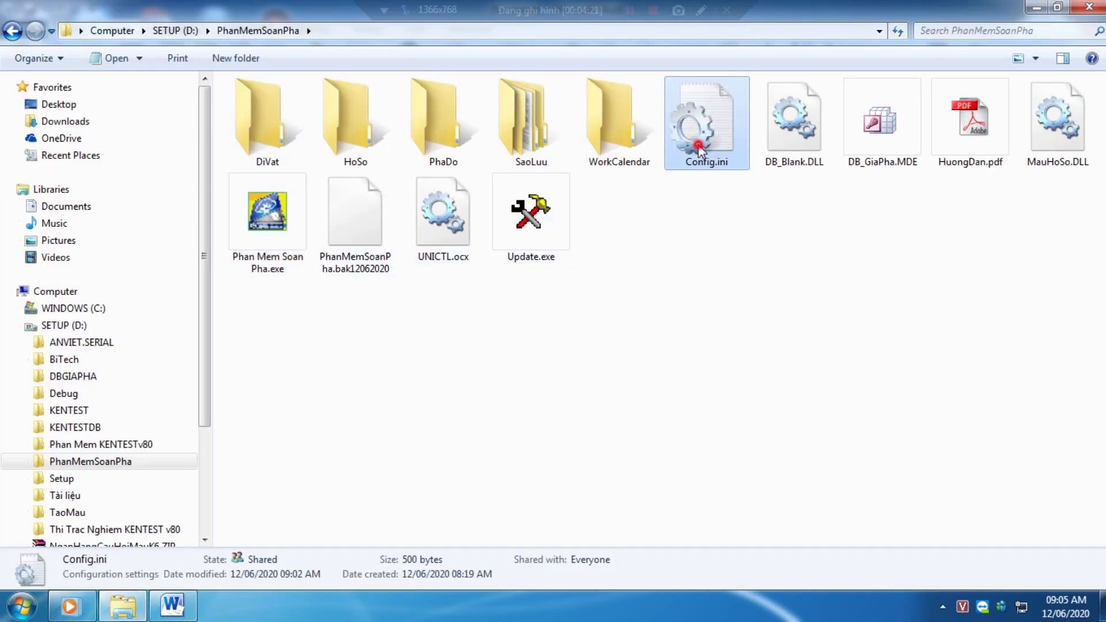
pyautogui.moveTo(675, 201); pyautogui.dragTo(644, 391)
pyautogui.moveTo(214, 396); pyautogui.dragTo(363, 411)
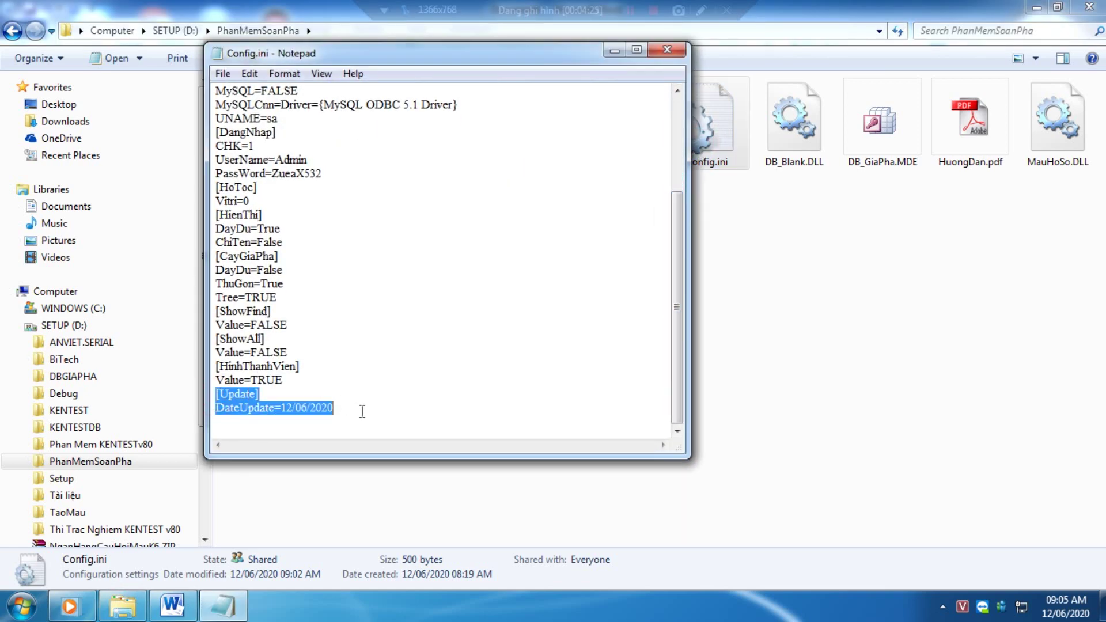
pyautogui.click(667, 50)
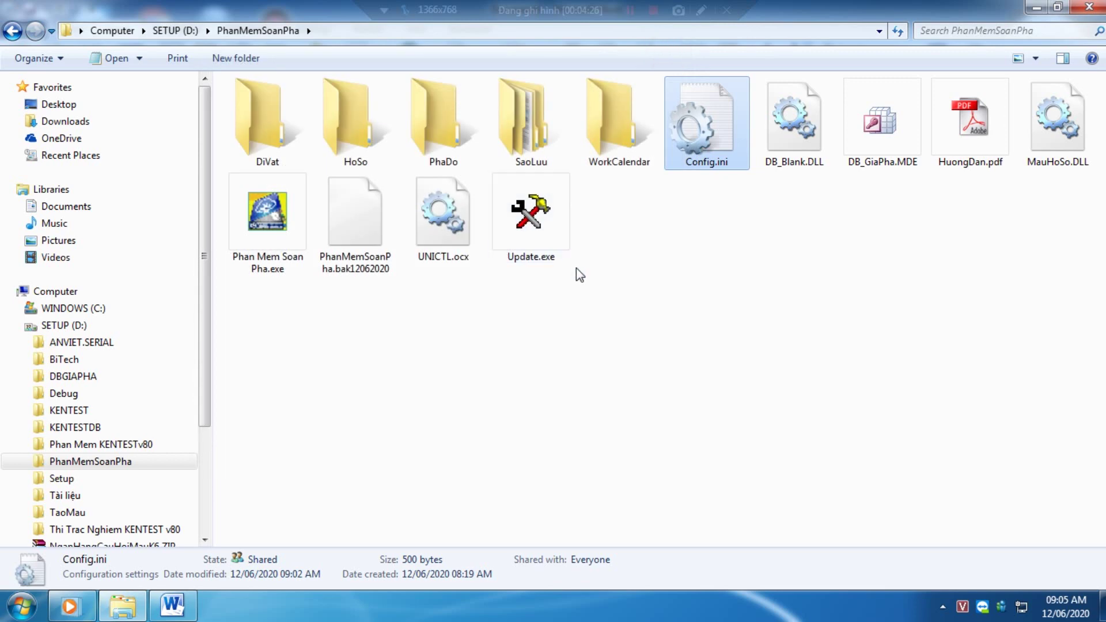
pyautogui.click(539, 224)
pyautogui.doubleClick(539, 223)
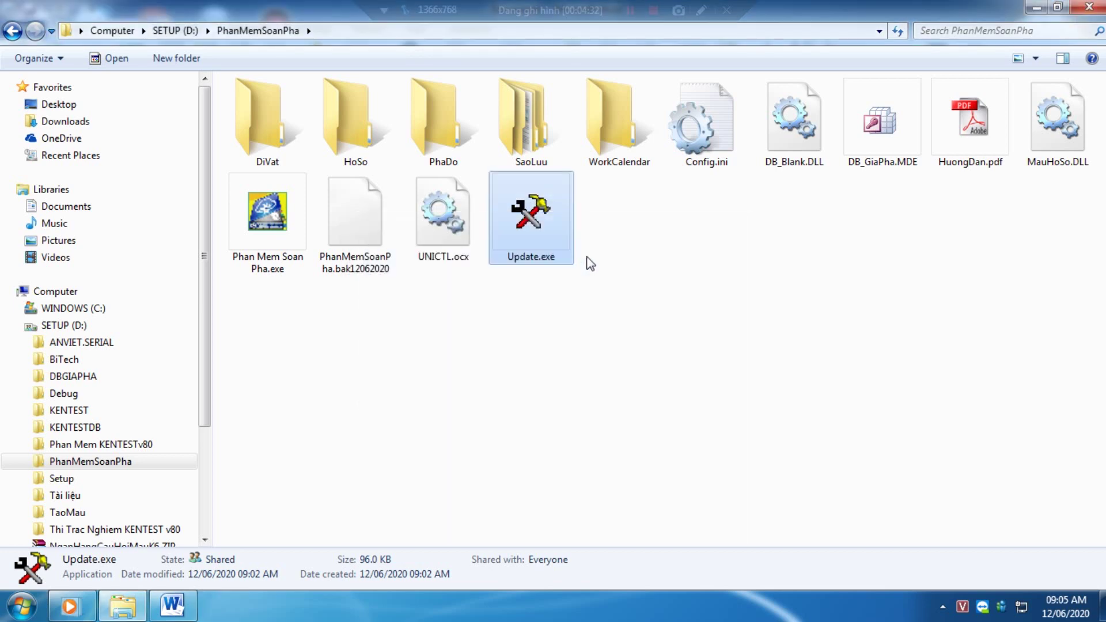
# - Delete the [Update] section with its DateUpdate line from Config.ini, save the file and close it
pyautogui.doubleClick(706, 123)
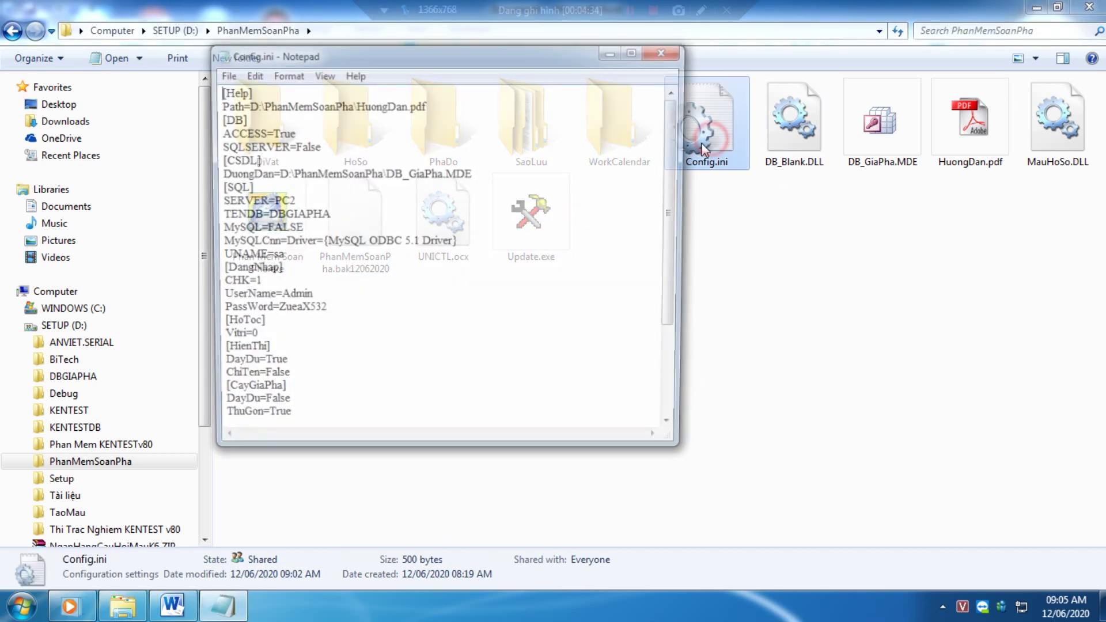
pyautogui.click(375, 397)
pyautogui.scroll(-3, 385, 407)
pyautogui.moveTo(349, 407); pyautogui.dragTo(222, 400)
pyautogui.press('BackSpace')
pyautogui.press('BackSpace')
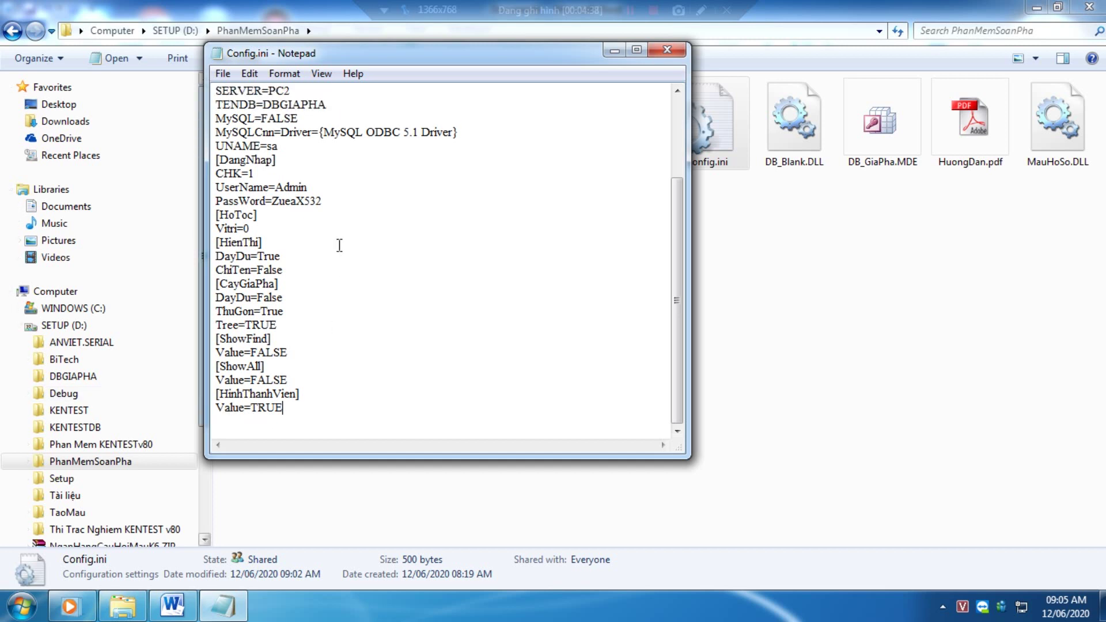
pyautogui.moveTo(239, 84); pyautogui.dragTo(231, 77)
pyautogui.click(667, 50)
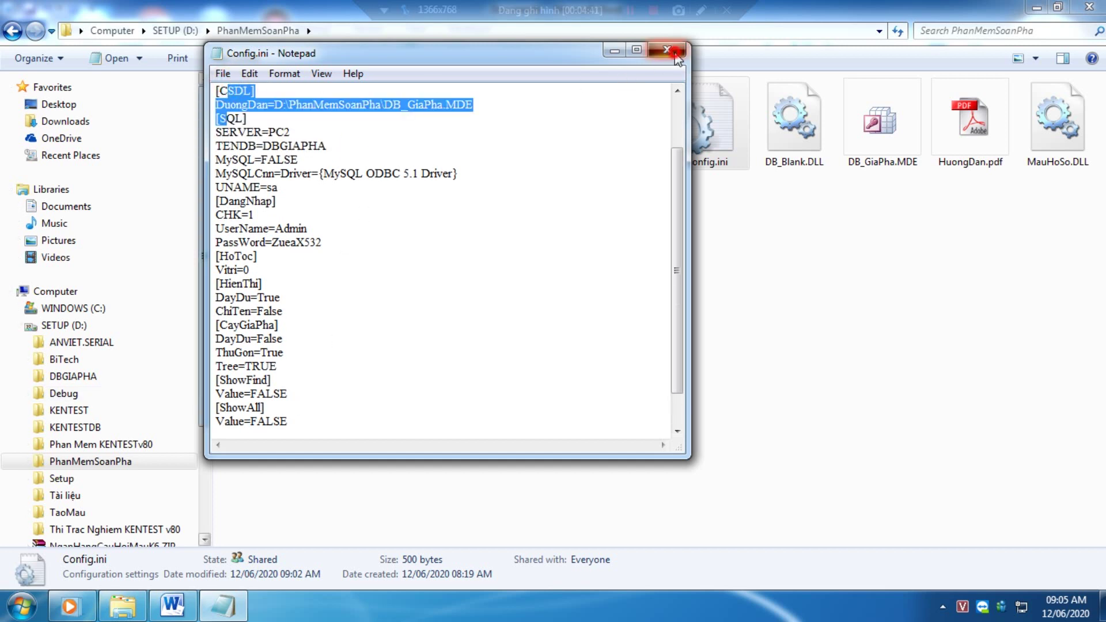
# - Run the upgrade from Update.exe, trying the Win32bit system type and settling on Win64bit
pyautogui.click(524, 314)
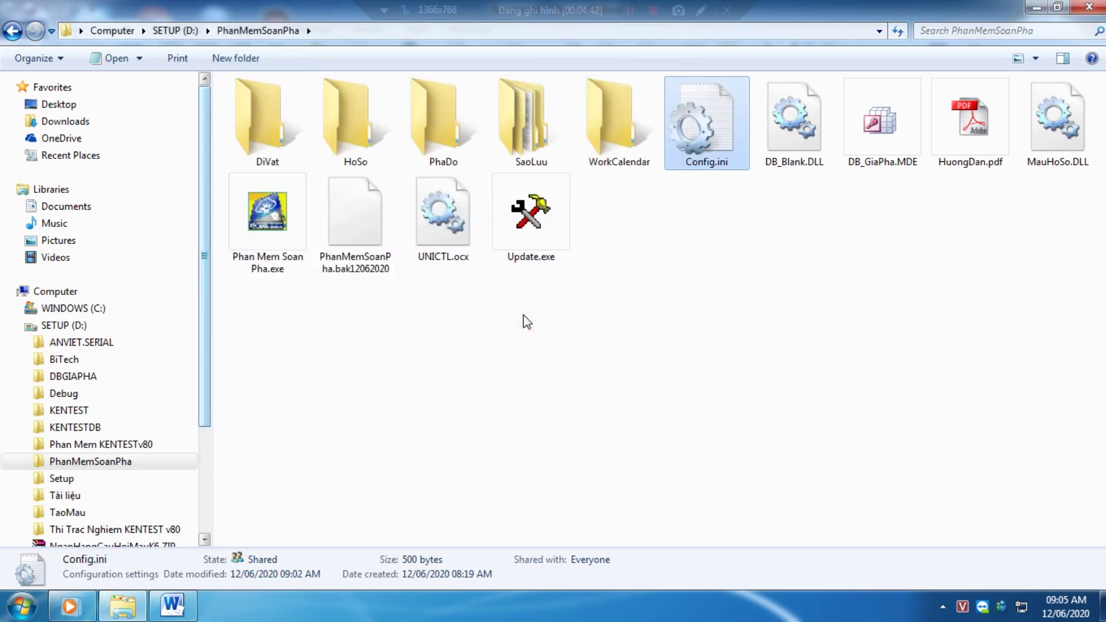
pyautogui.doubleClick(540, 226)
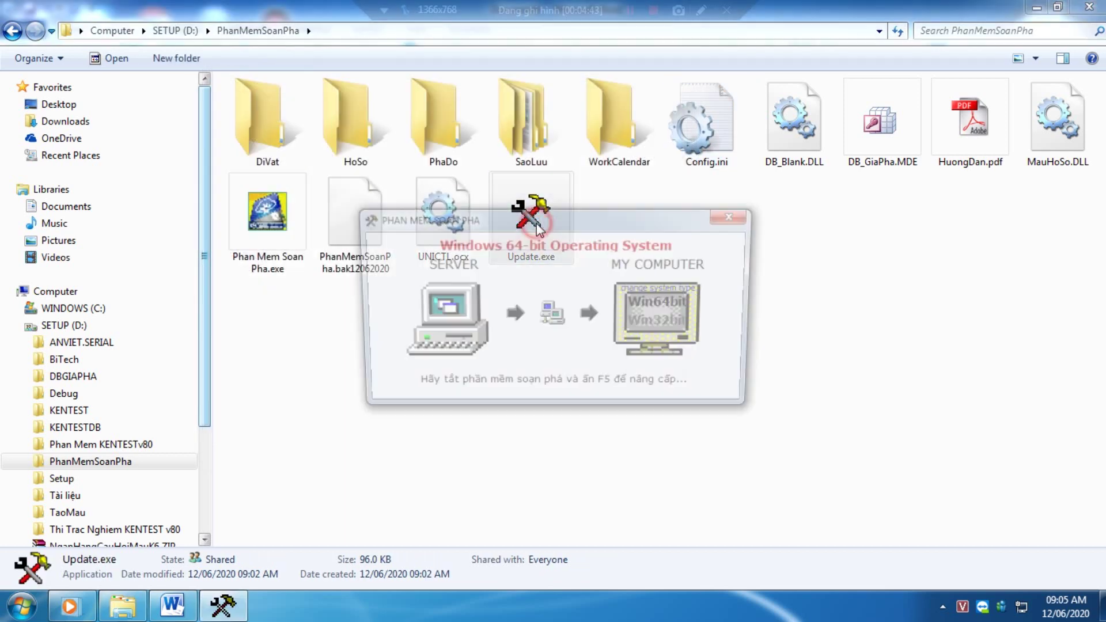
pyautogui.click(666, 325)
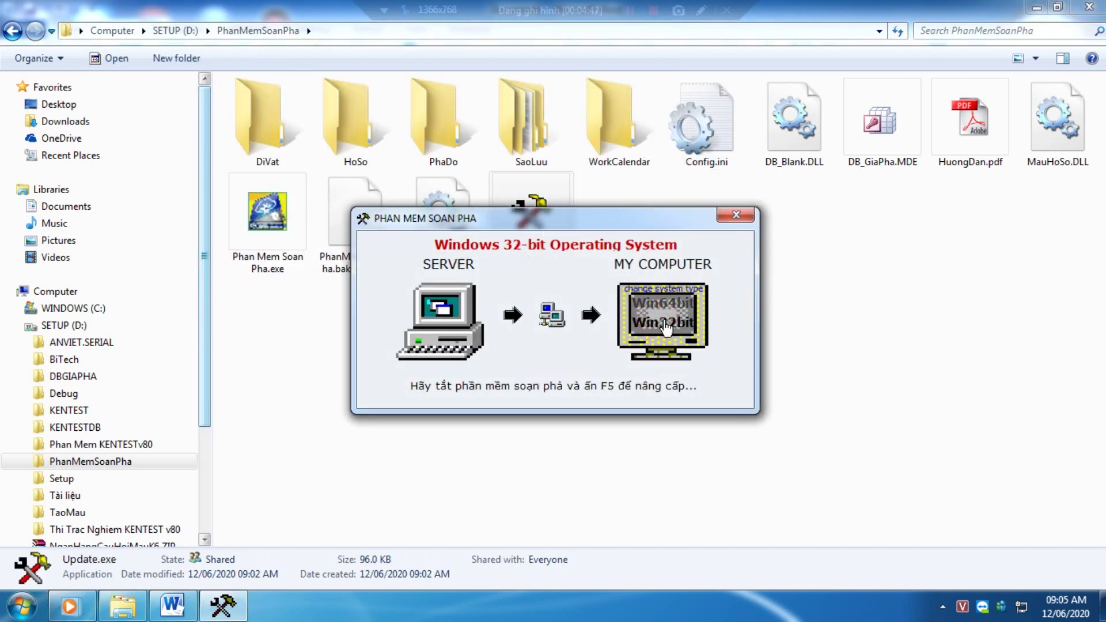
pyautogui.click(666, 312)
pyautogui.click(664, 331)
pyautogui.click(667, 312)
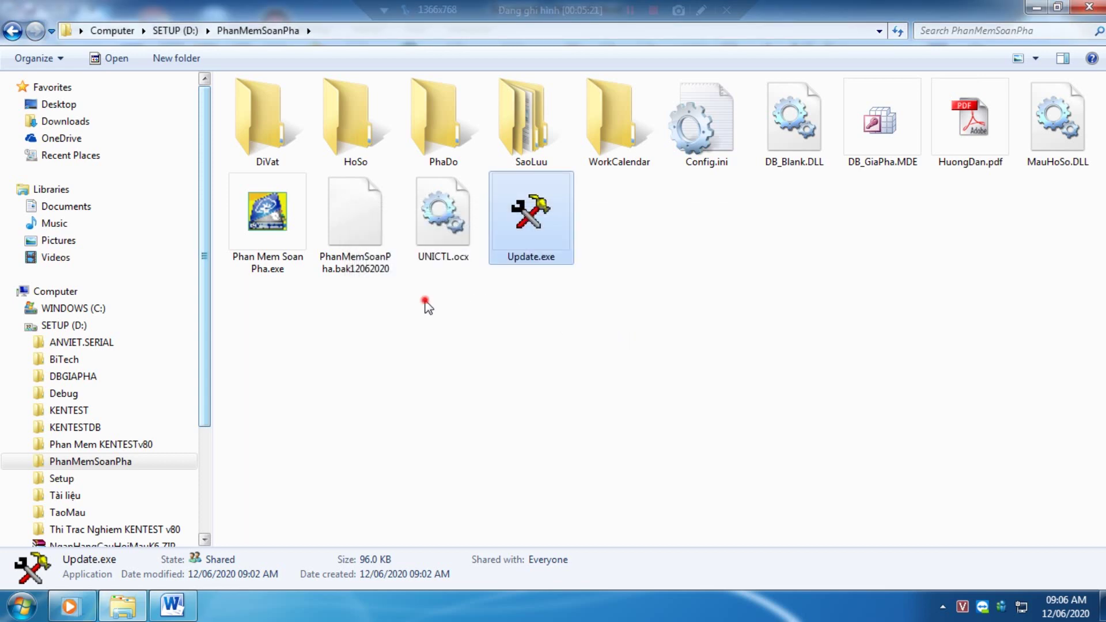
# - Check the modification date in the file properties of the upgraded Phan Mem Soan Pha.exe
pyautogui.click(425, 301)
pyautogui.click(257, 242)
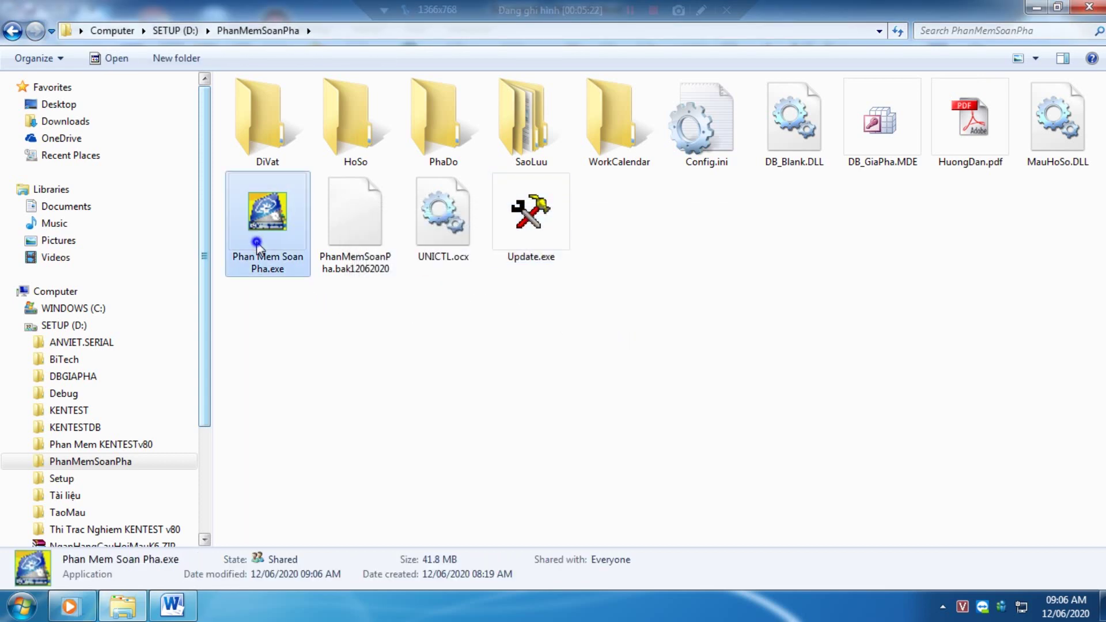
pyautogui.rightClick(257, 242)
pyautogui.click(341, 576)
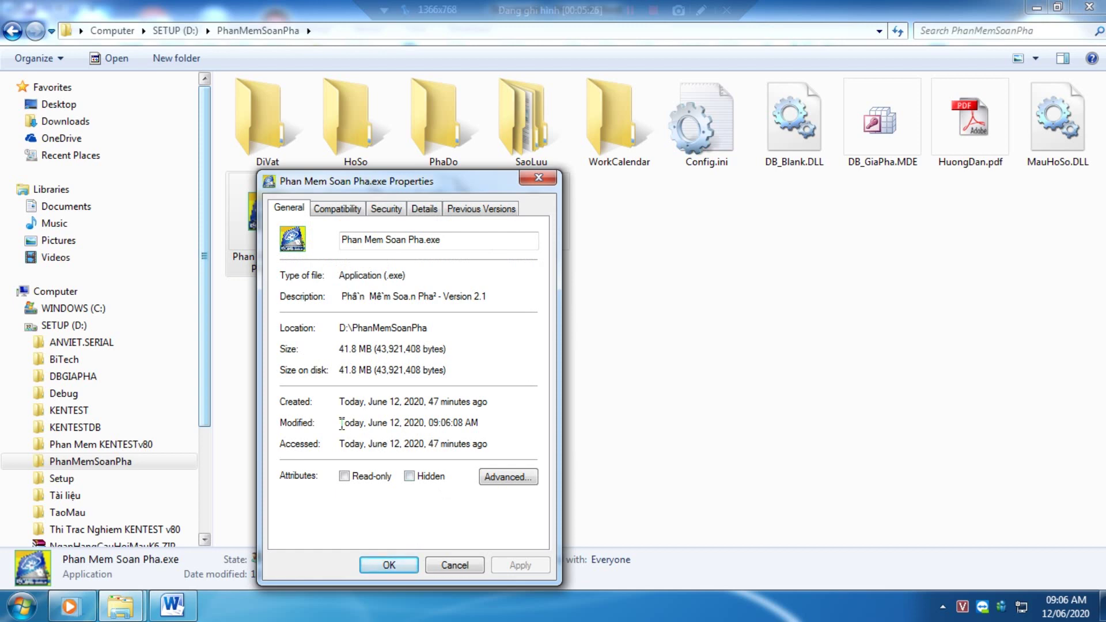
pyautogui.moveTo(342, 424); pyautogui.dragTo(512, 429)
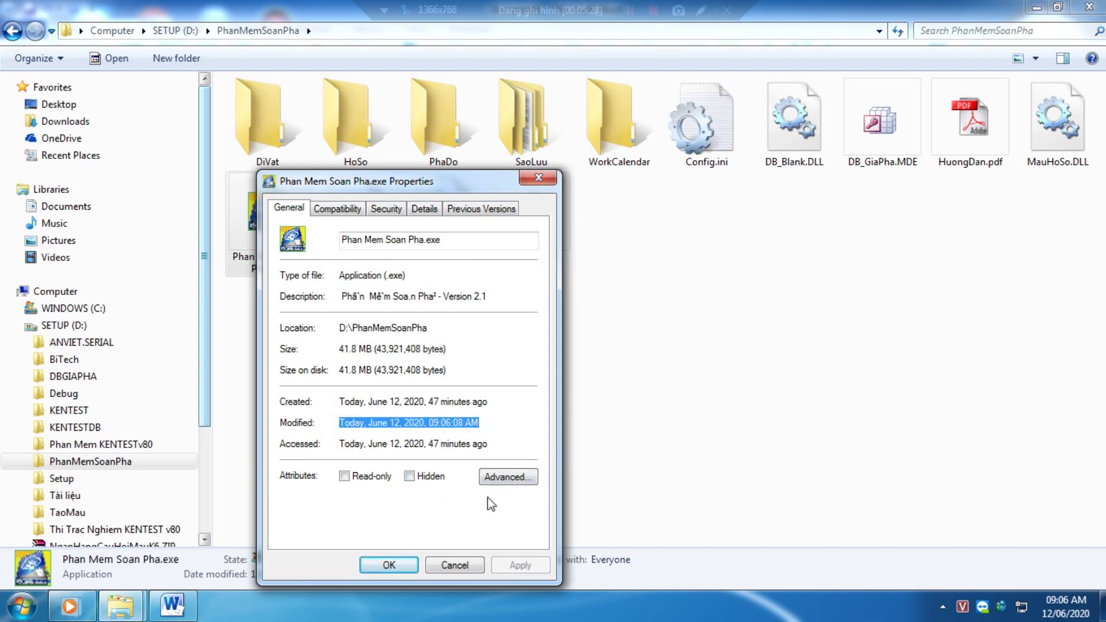
pyautogui.click(454, 565)
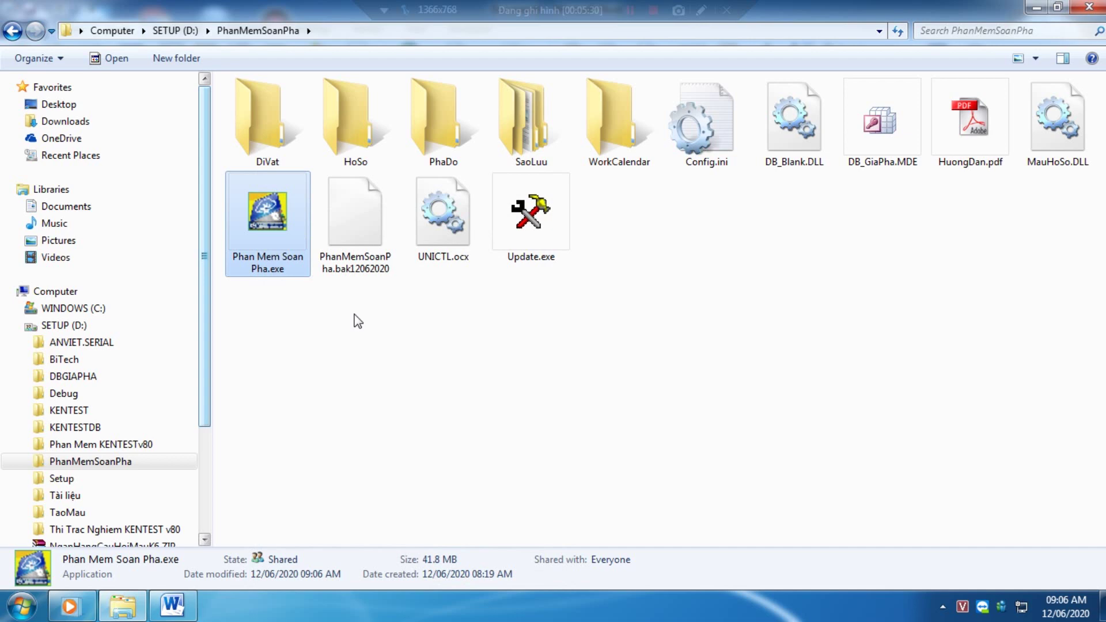
# - Start Phan Mem Soan Pha.exe, log in with the saved account, and build the full family tree for clan SP
pyautogui.doubleClick(270, 254)
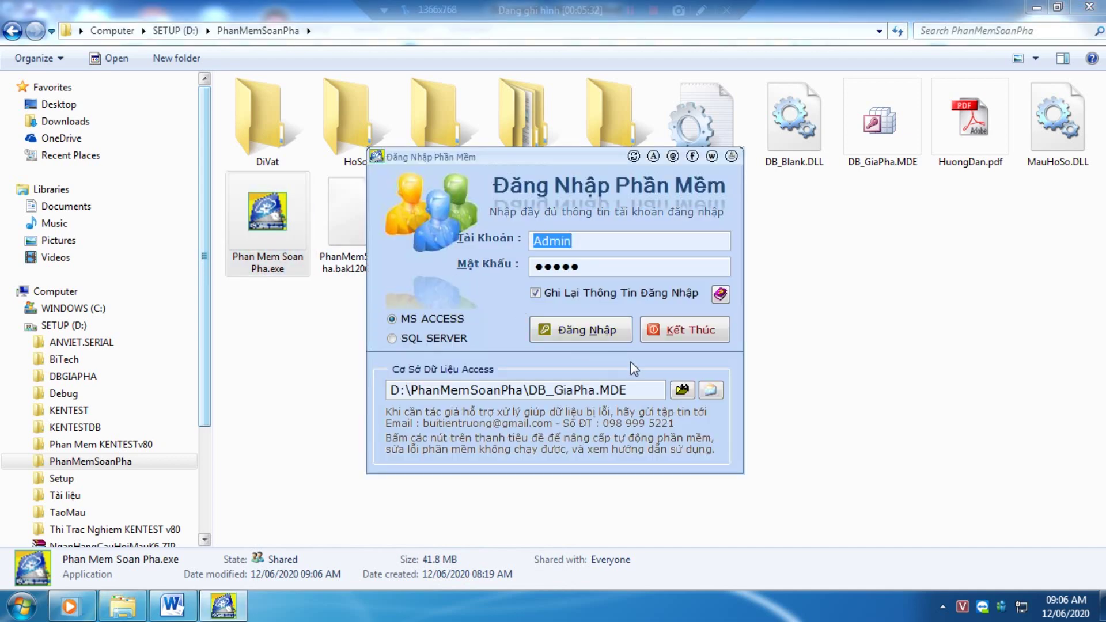
pyautogui.click(595, 334)
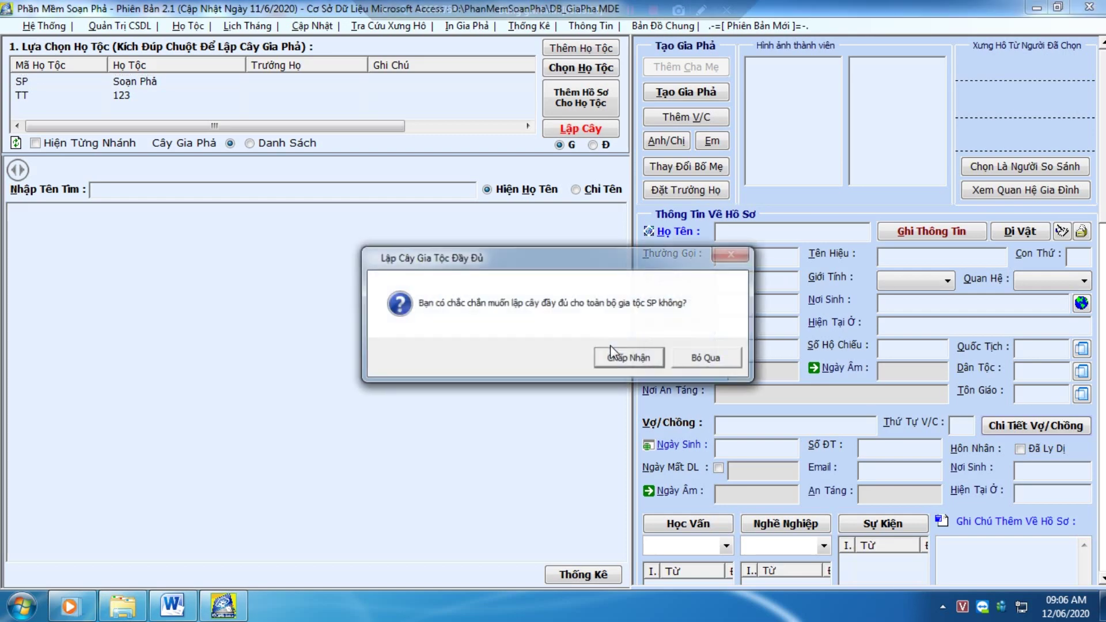
pyautogui.click(615, 355)
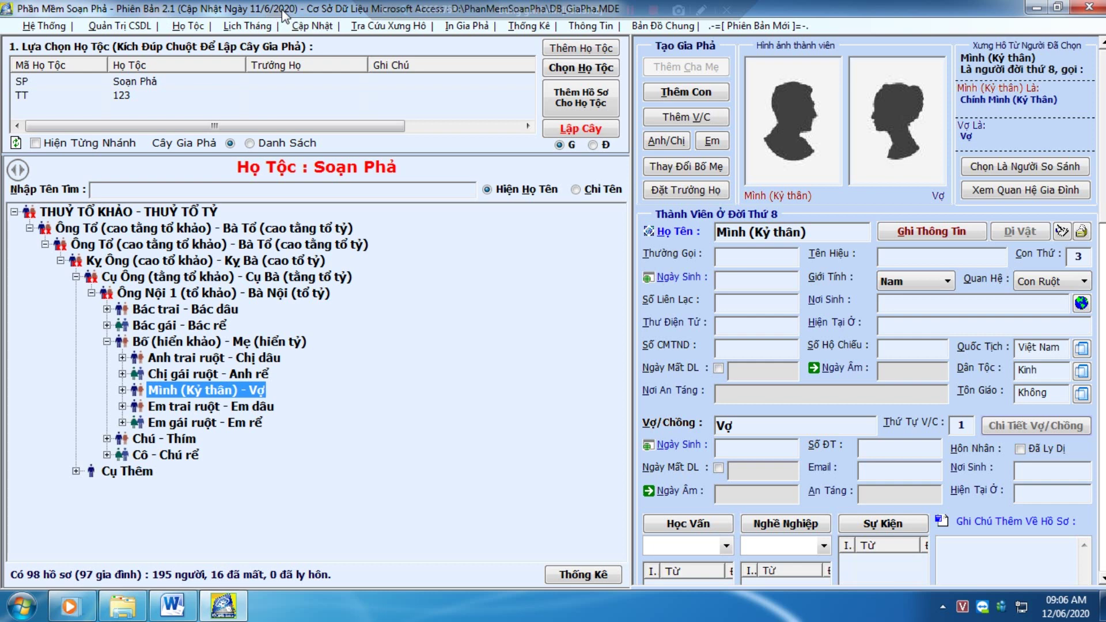
# - View the clan management list, and browse the clan's record entry view from the parents up to Ông Nội 1 and down to Em trai họ
pyautogui.click(573, 52)
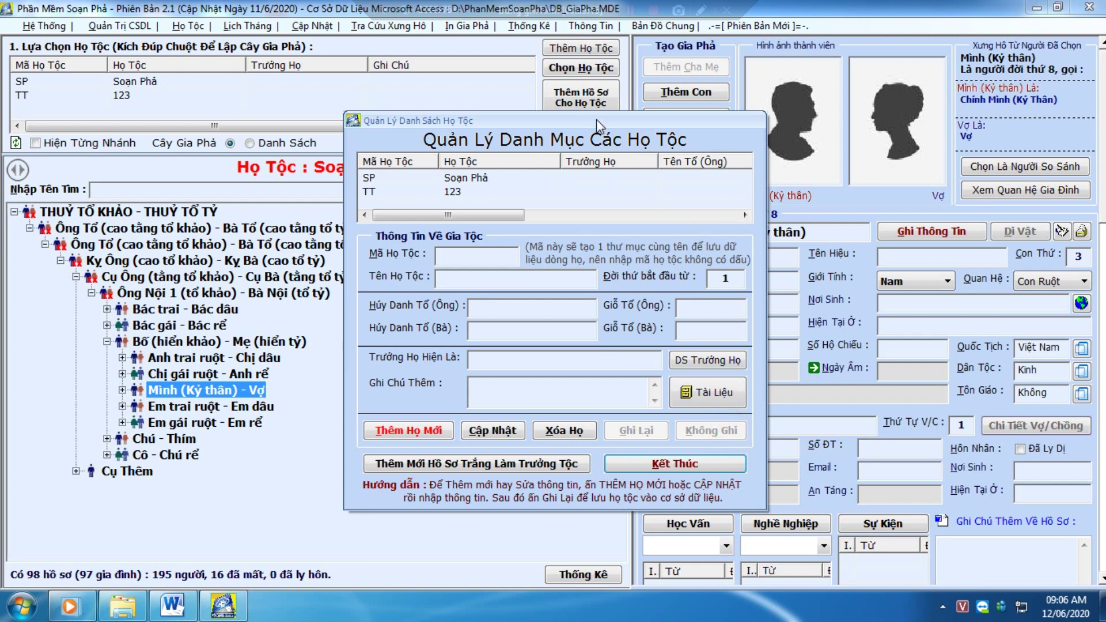
pyautogui.click(683, 461)
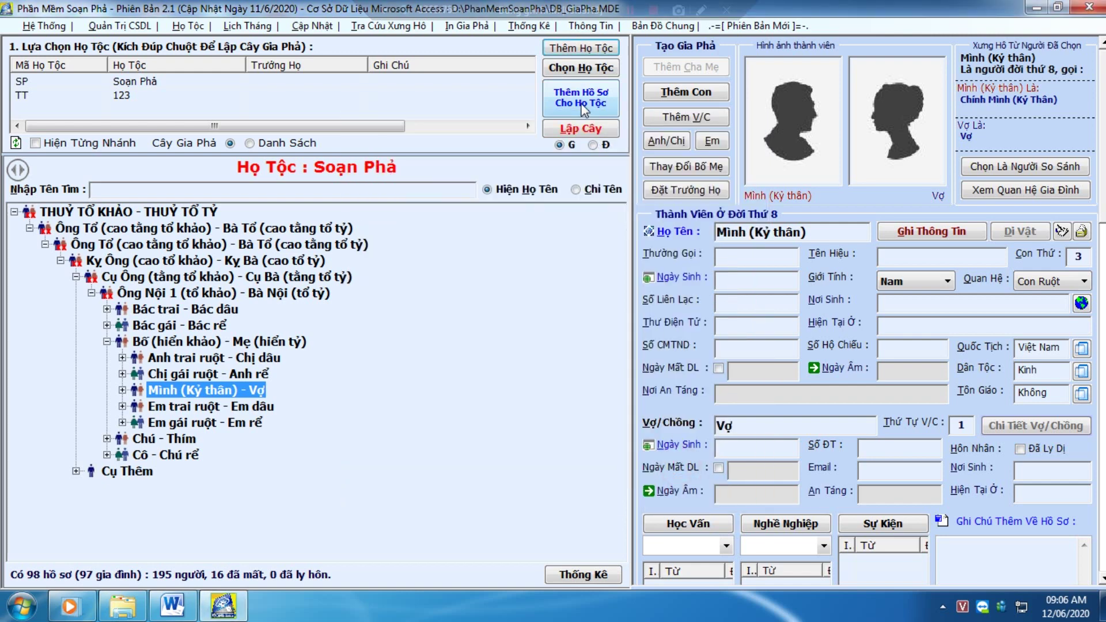
pyautogui.click(582, 104)
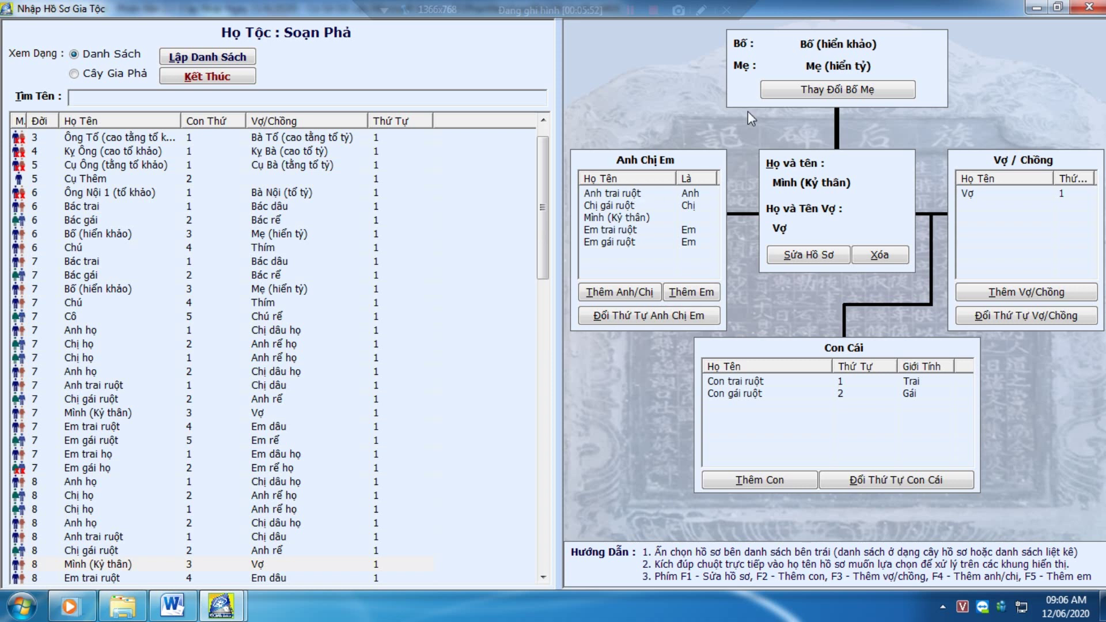
pyautogui.click(914, 66)
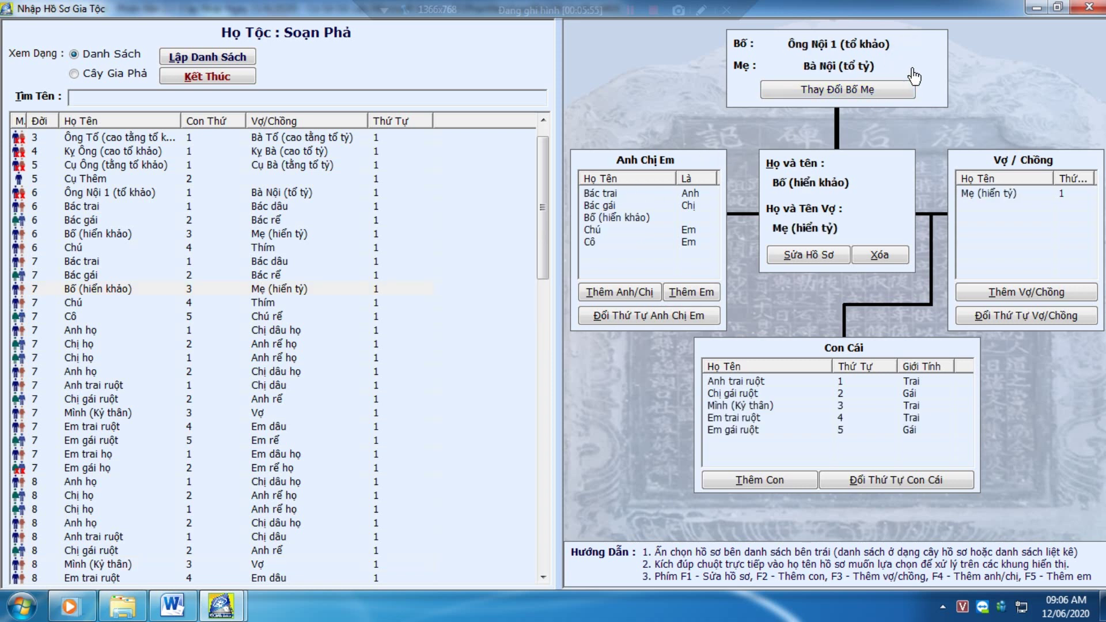
pyautogui.click(913, 68)
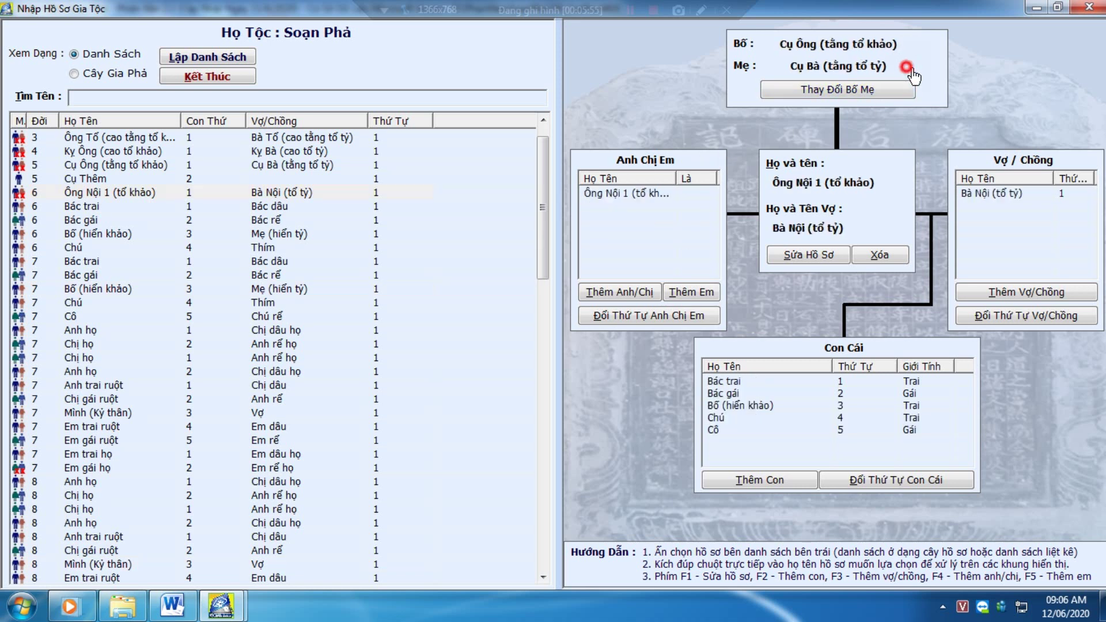
pyautogui.click(741, 417)
pyautogui.doubleClick(742, 418)
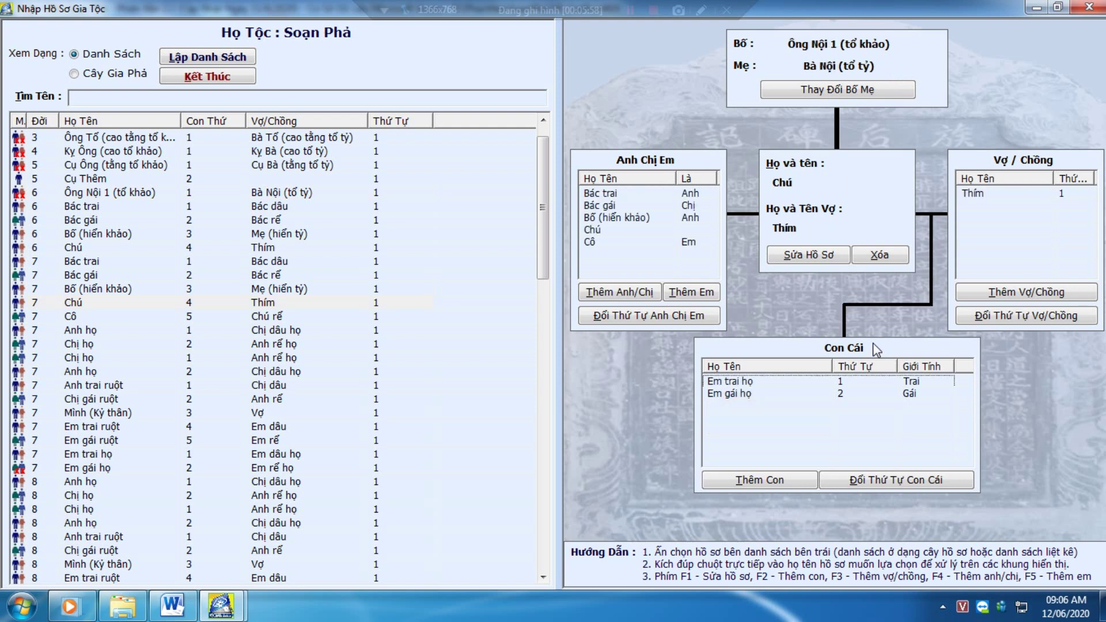
pyautogui.click(740, 381)
pyautogui.doubleClick(743, 381)
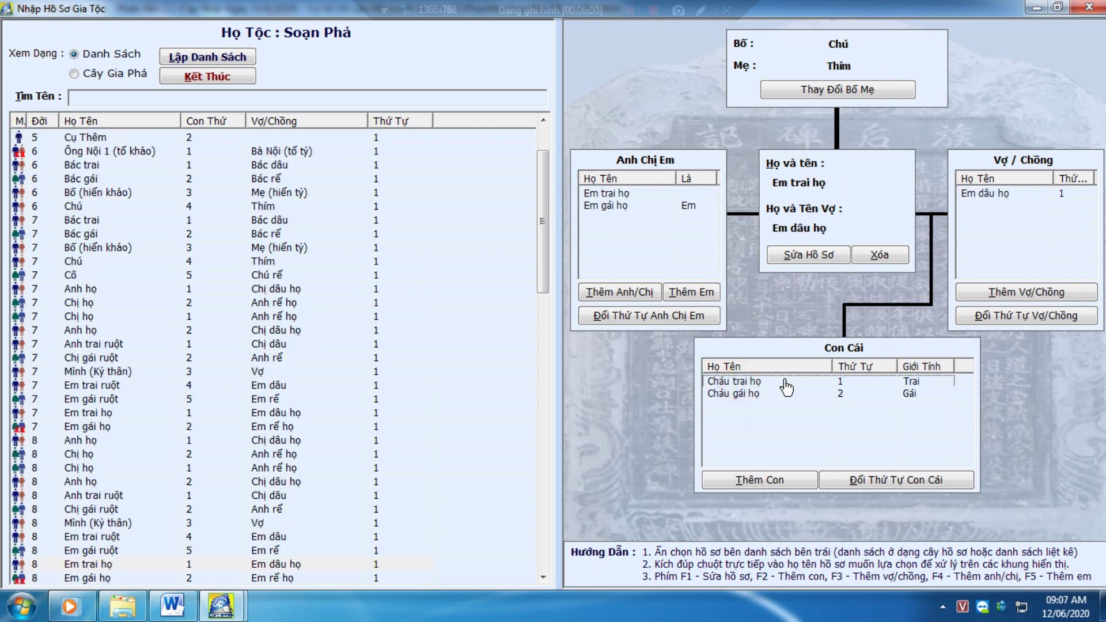
pyautogui.click(210, 75)
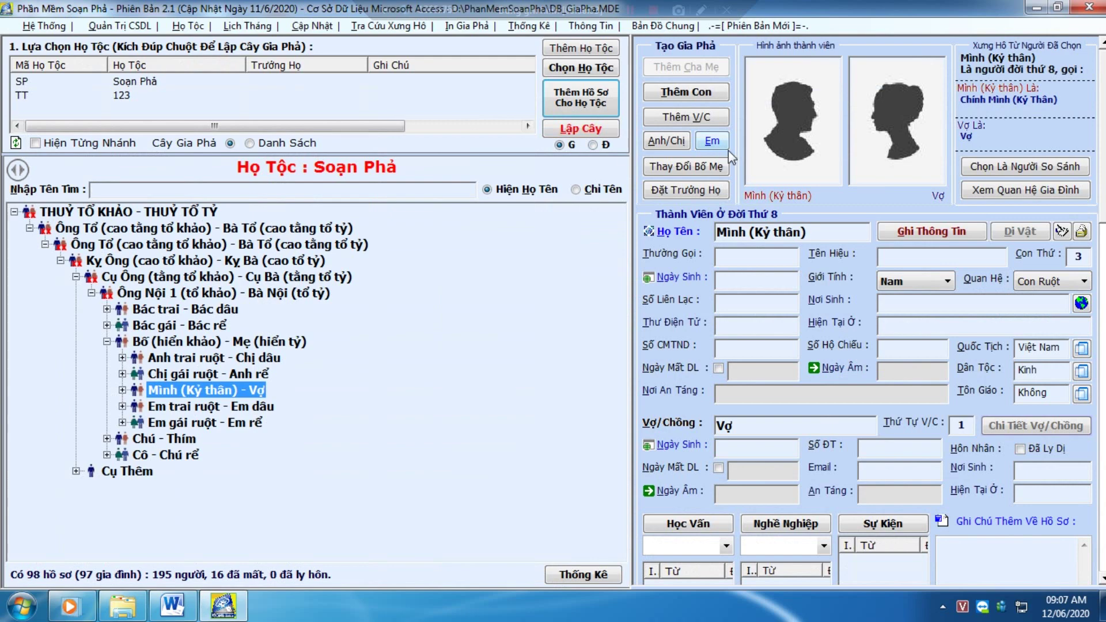
# - Exit the family tree program, switch to the Word guide, and add "Lên google. Gõ tìm kiếm soạn phả" under the Cách 2 line
pyautogui.click(1100, 9)
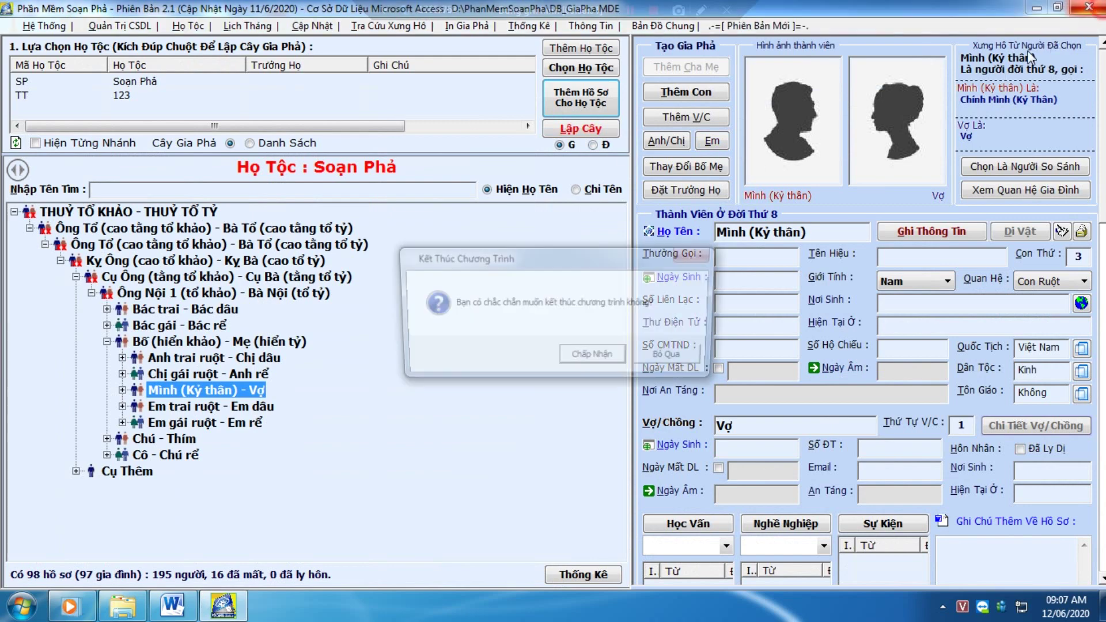
pyautogui.click(594, 353)
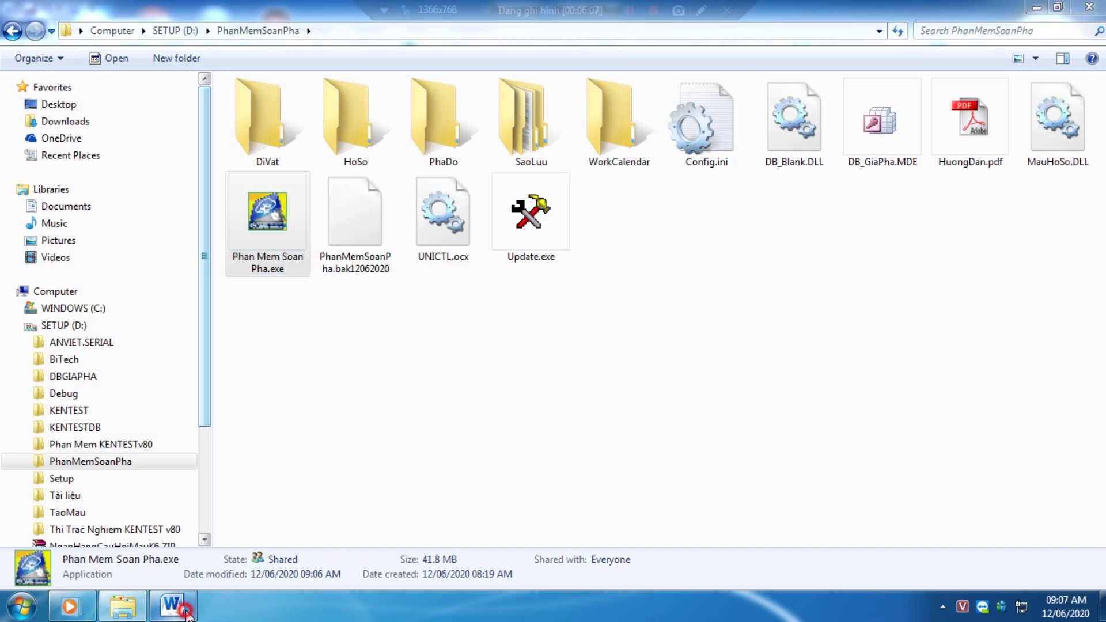
pyautogui.click(172, 604)
pyautogui.press('Return')
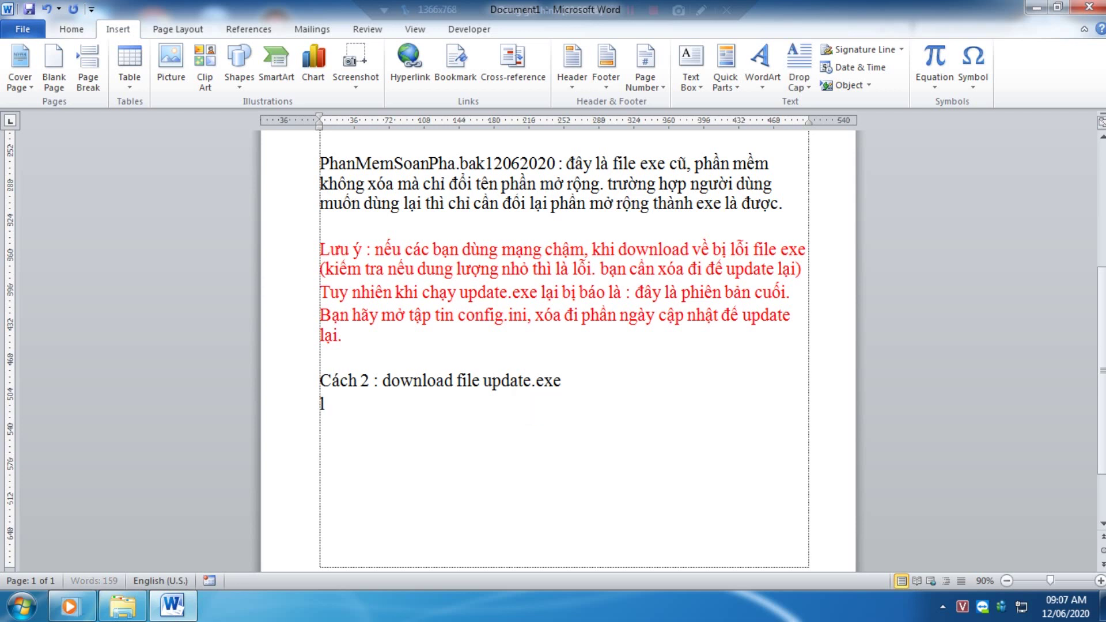
pyautogui.write('Lên google. gõ')
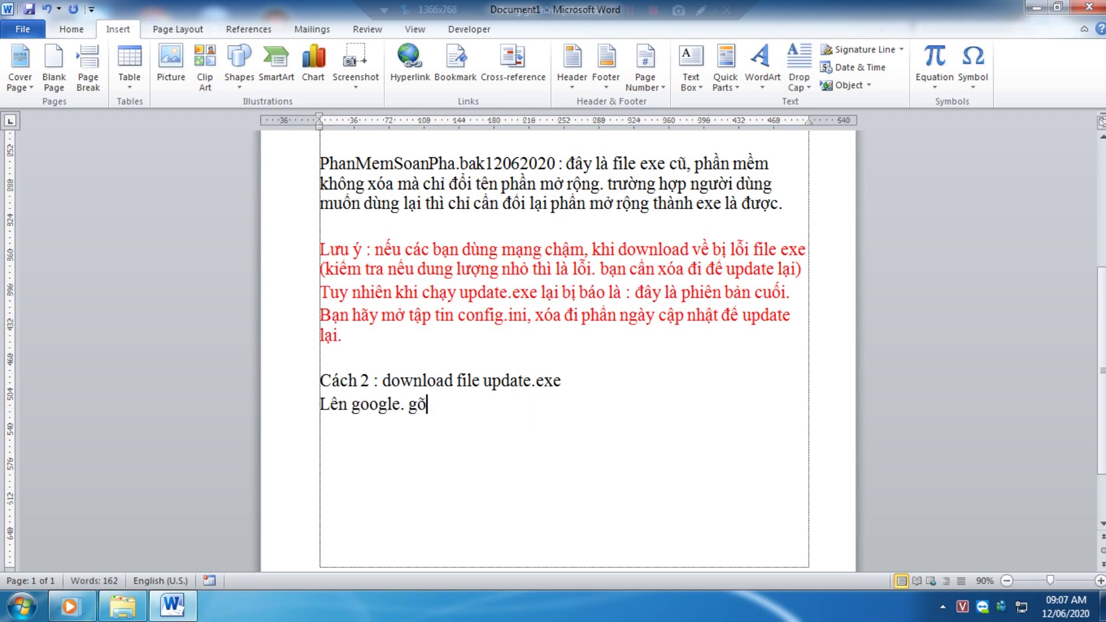
pyautogui.press('BackSpace')
pyautogui.press('BackSpace')
pyautogui.write('Gõ tìm kiêm')
pyautogui.write(' soạn')
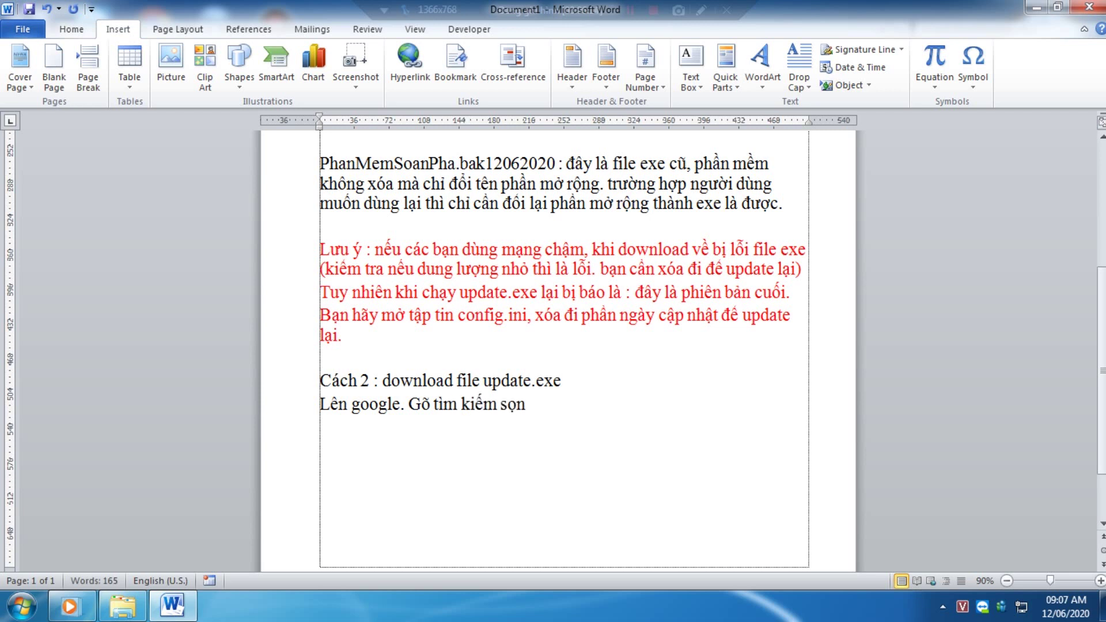
pyautogui.write(' phả')
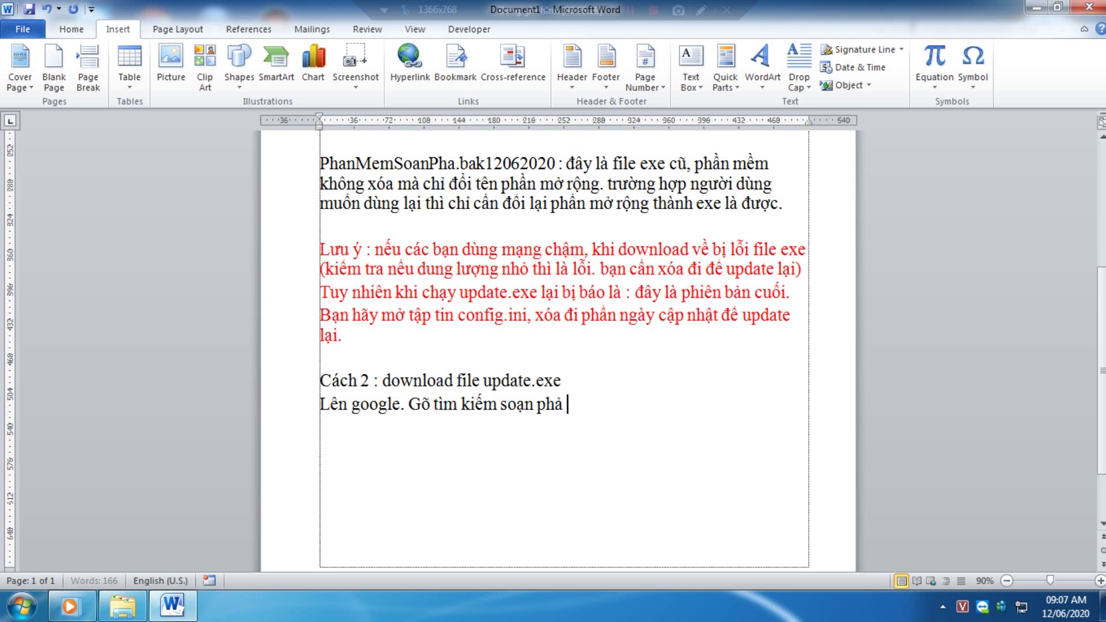
# - Extend the Cách 2 instruction with "hoặc mở facebook page" as the alternative place to get the file
pyautogui.write(' hoặc mở ')
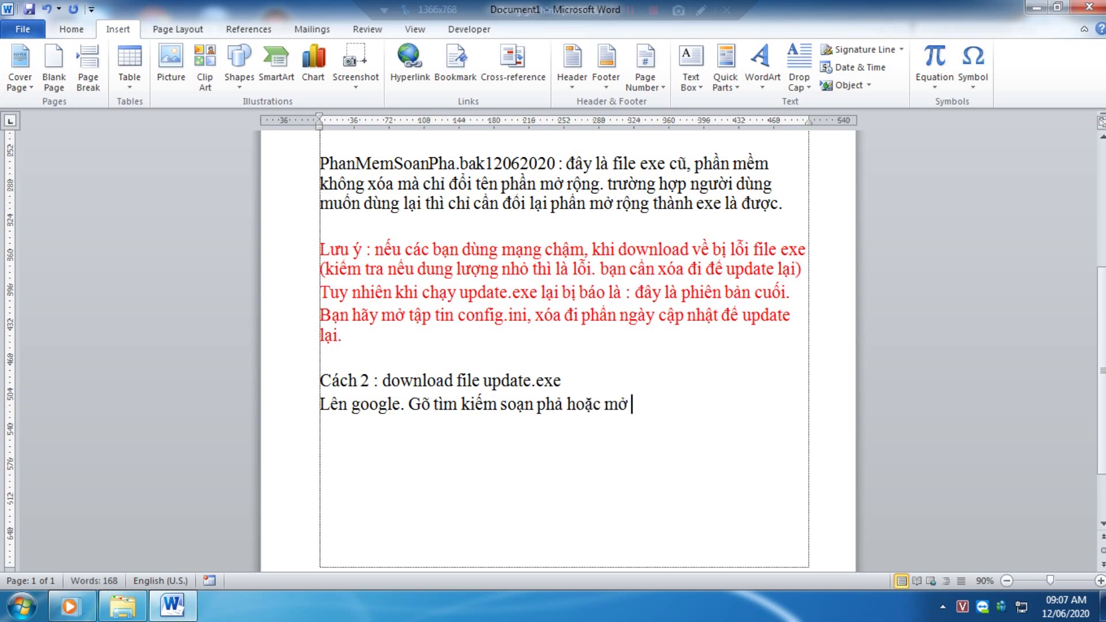
pyautogui.write('facebo')
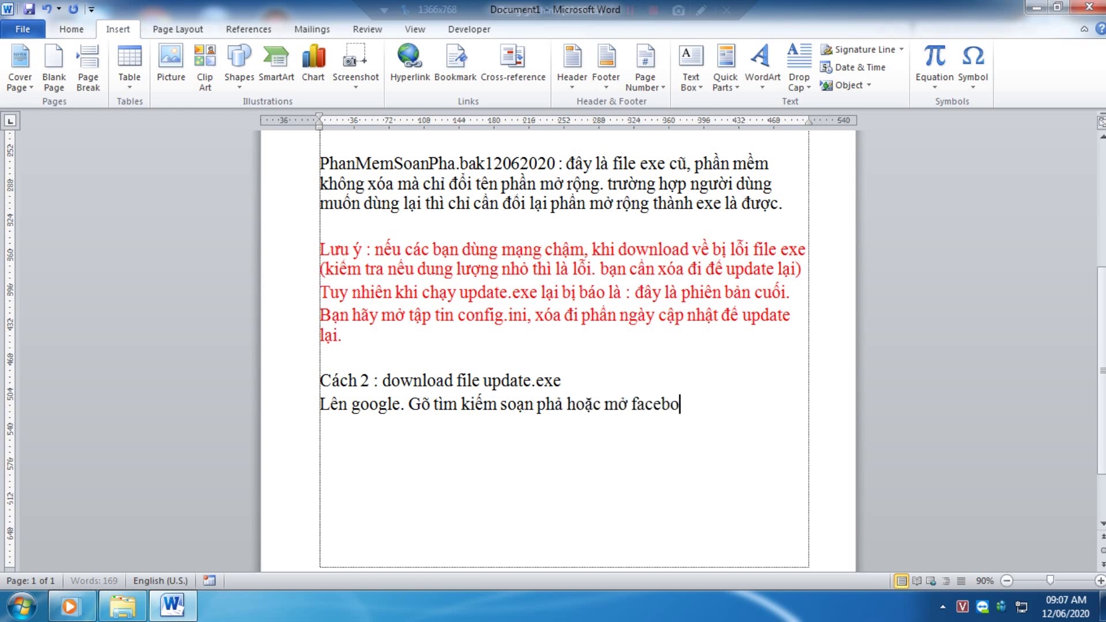
pyautogui.write('ok page để do')
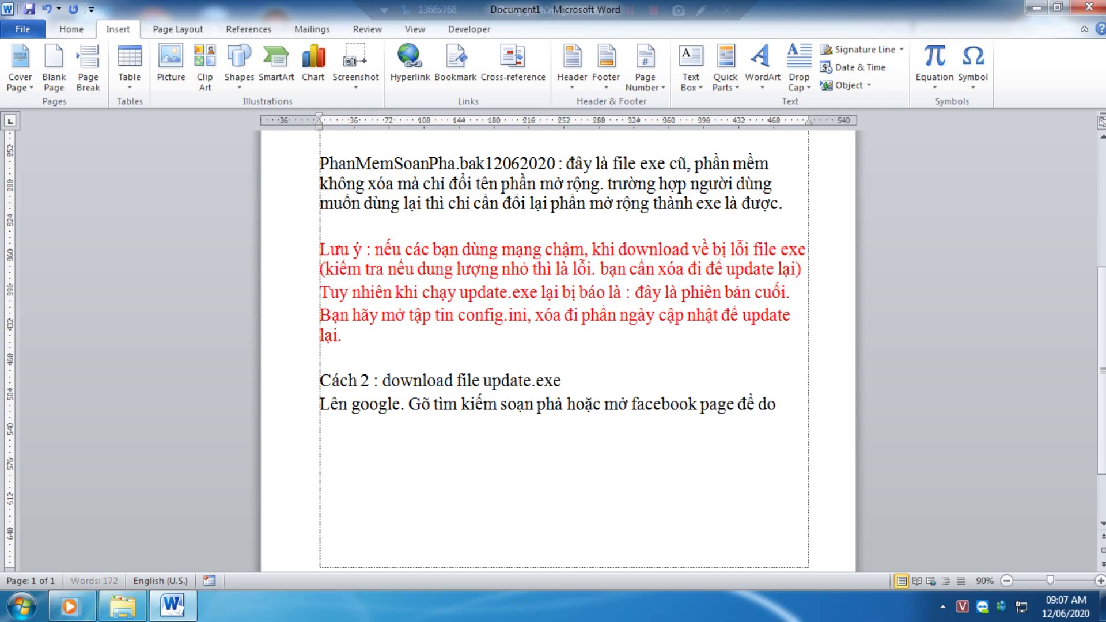
pyautogui.write(' về.')
# - Switch to Chrome, search Google for "soạn phả", and open the "Phần Mềm Soạn Phả - Facebook" post
pyautogui.click(1037, 8)
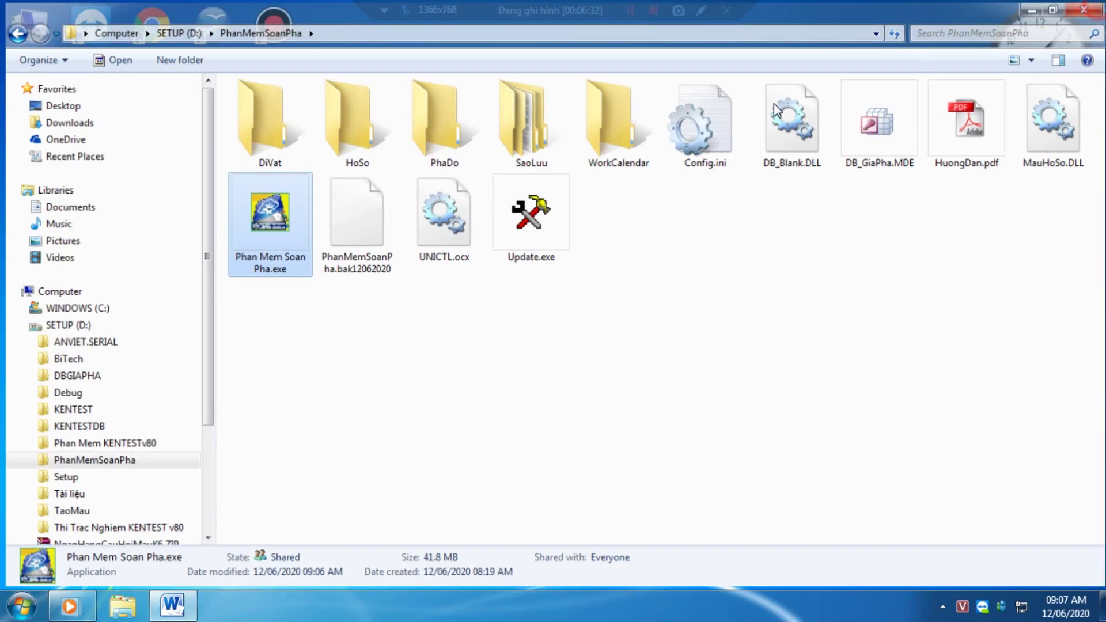
pyautogui.click(1036, 8)
pyautogui.click(165, 55)
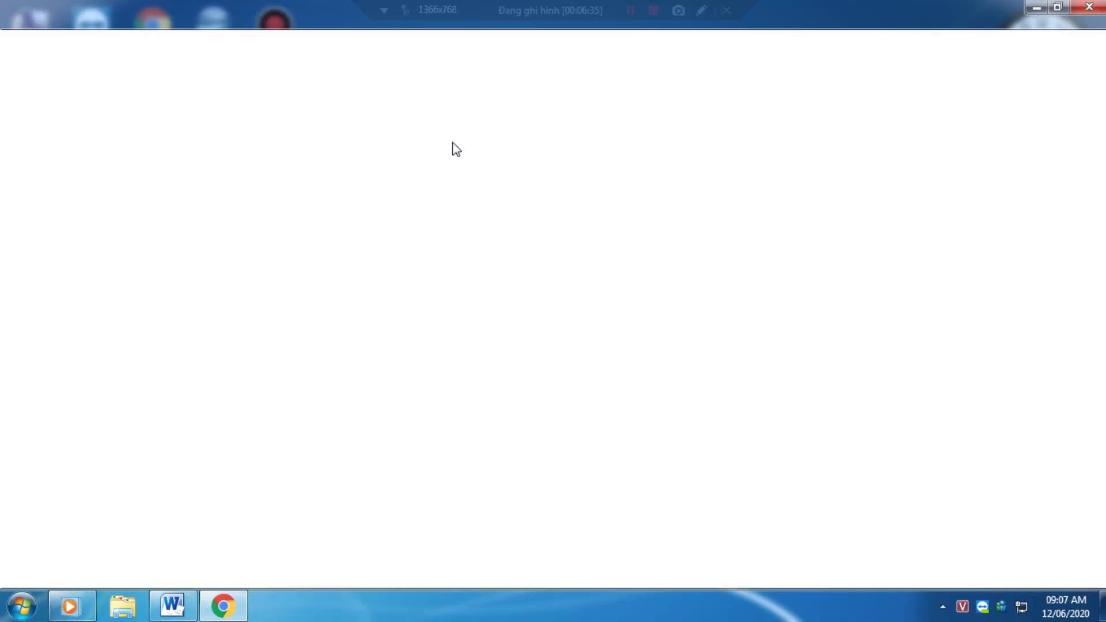
pyautogui.click(381, 47)
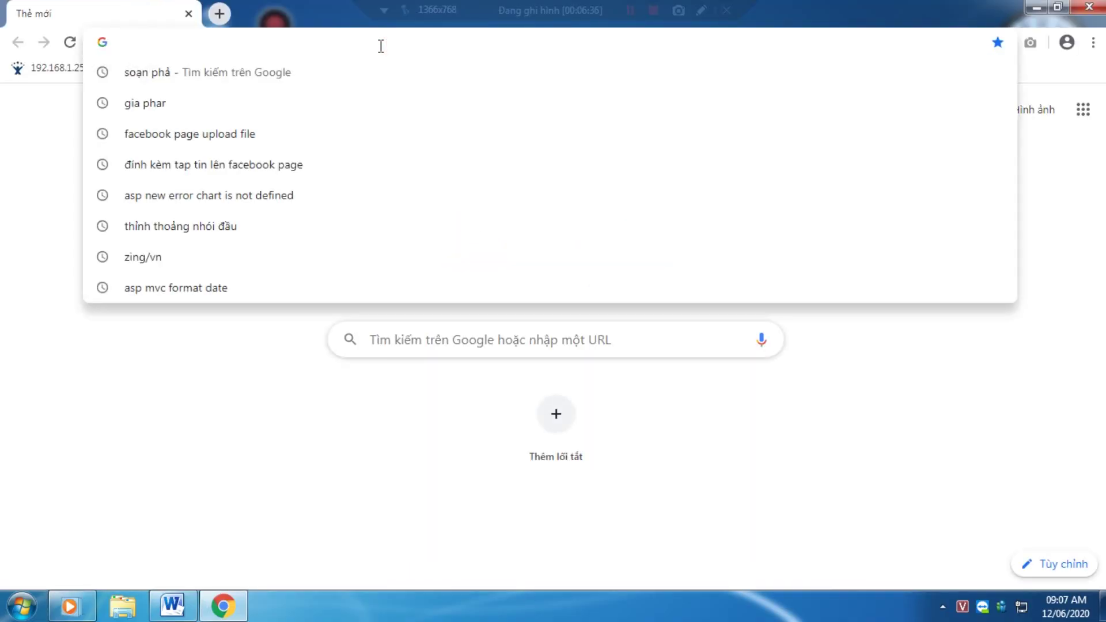
pyautogui.click(295, 79)
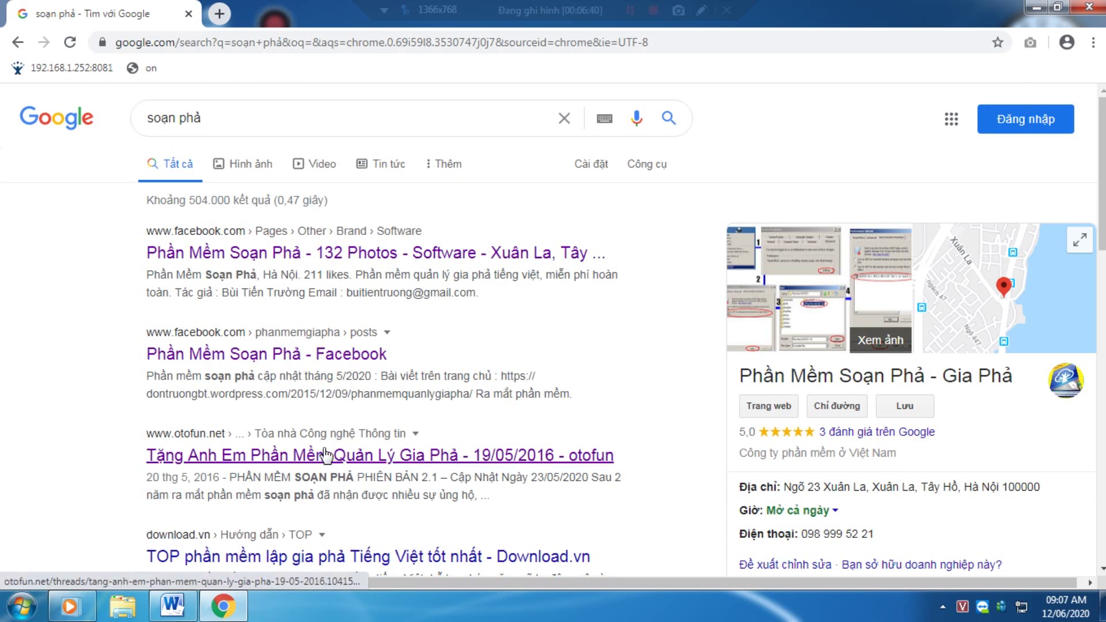
pyautogui.click(316, 357)
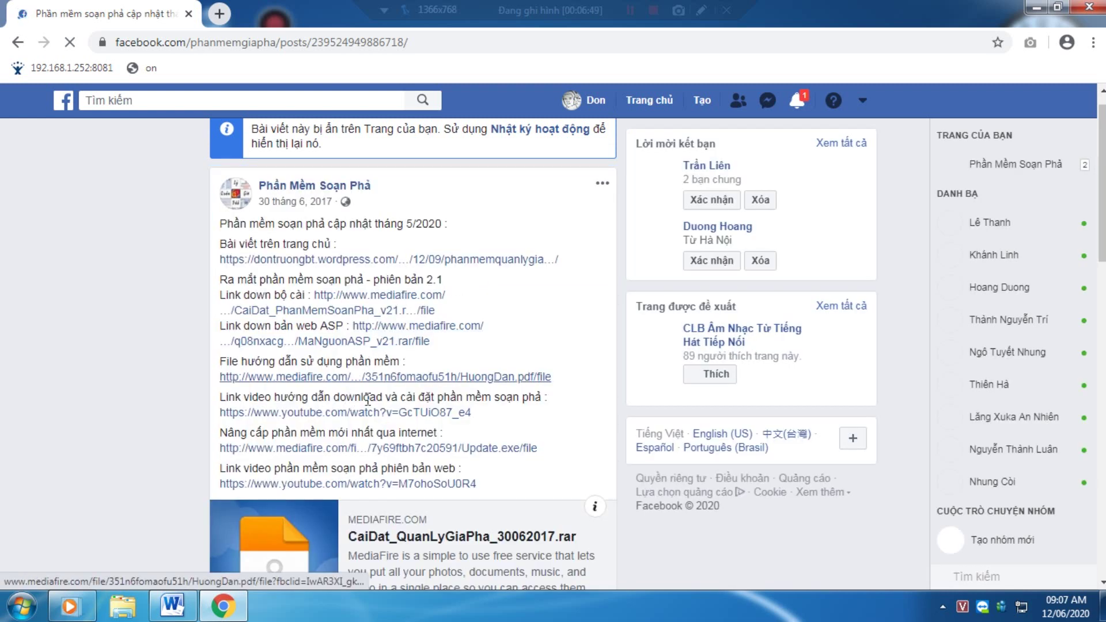
# - Download Update.exe from the post's MediaFire upgrade link, saving it as E:\Update.exe, and close the browser
pyautogui.click(374, 449)
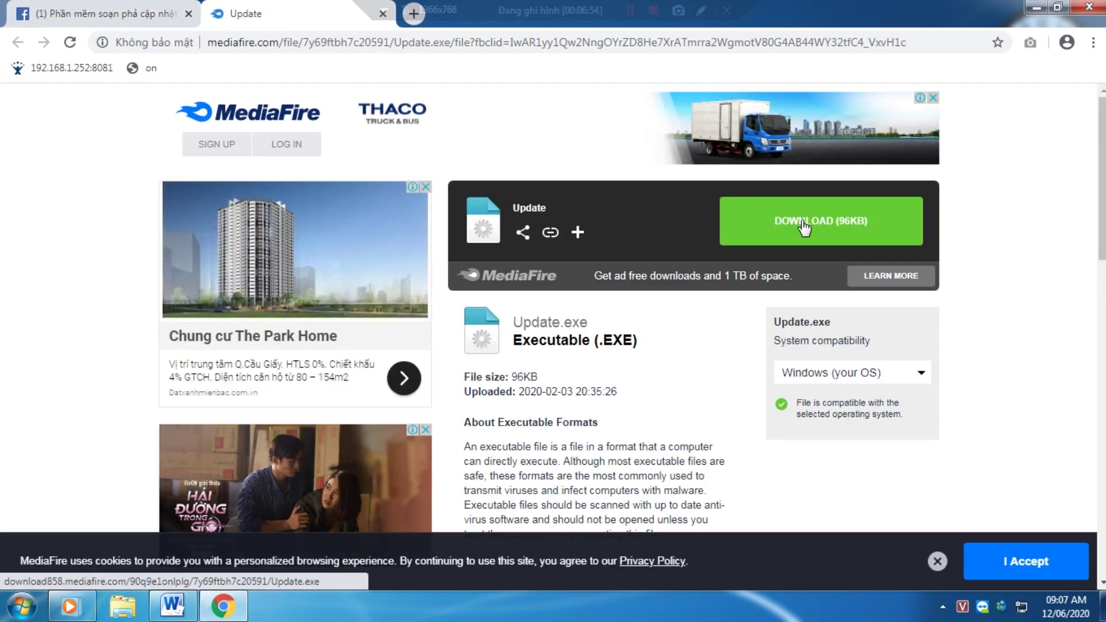
pyautogui.click(804, 229)
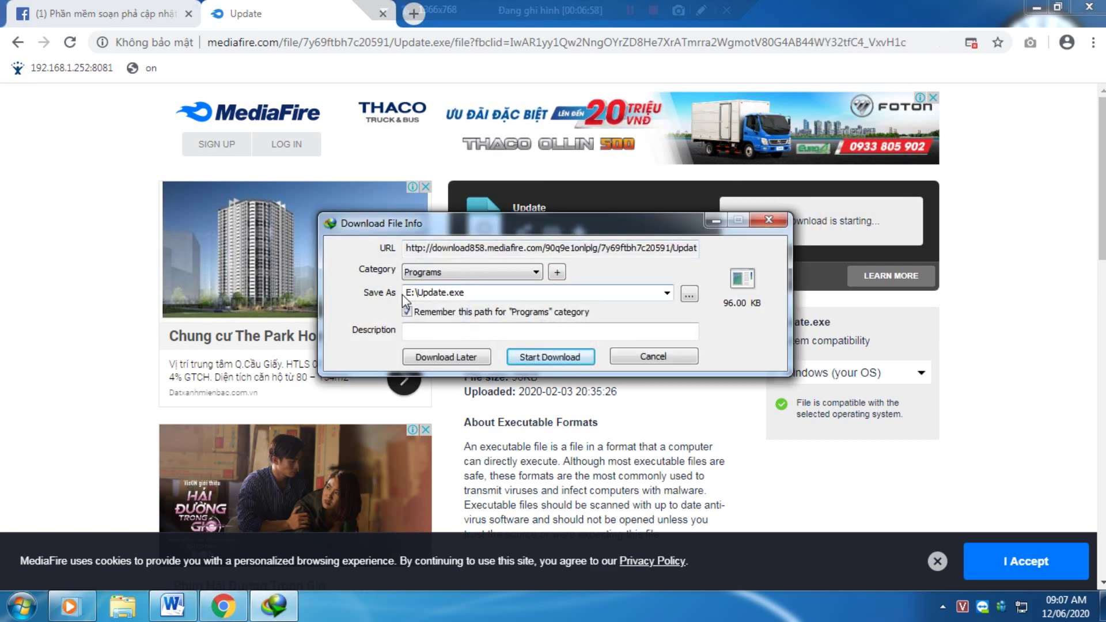
pyautogui.click(574, 360)
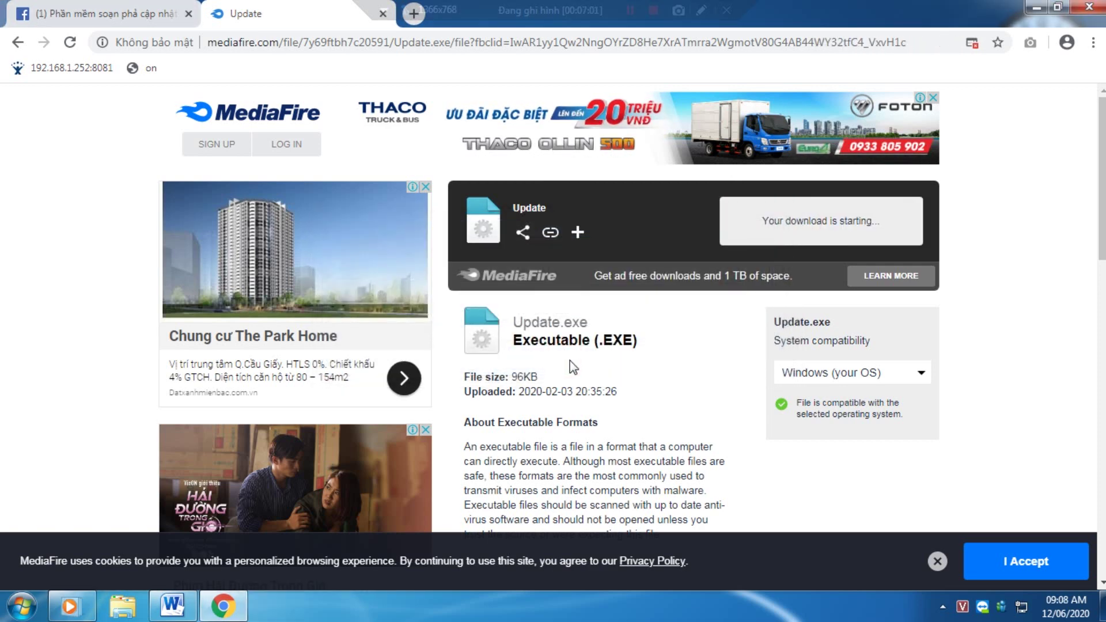
pyautogui.hotkey('alt', 'F4')
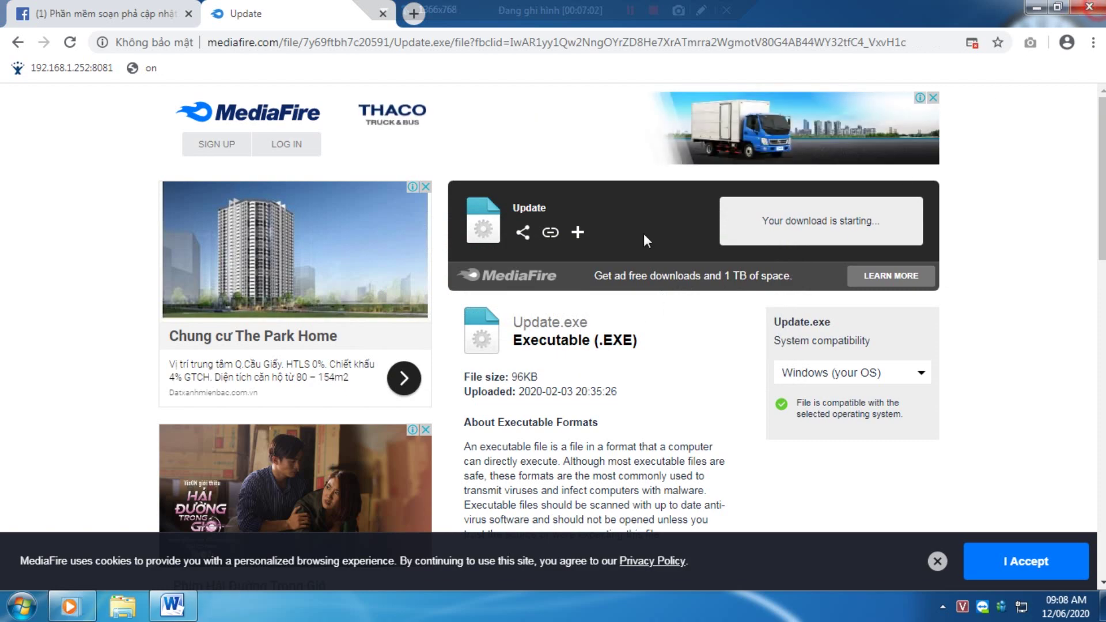
# - Launch the downloaded Update.exe from drive DATA (E:) and reposition its upgrade window
pyautogui.doubleClick(40, 52)
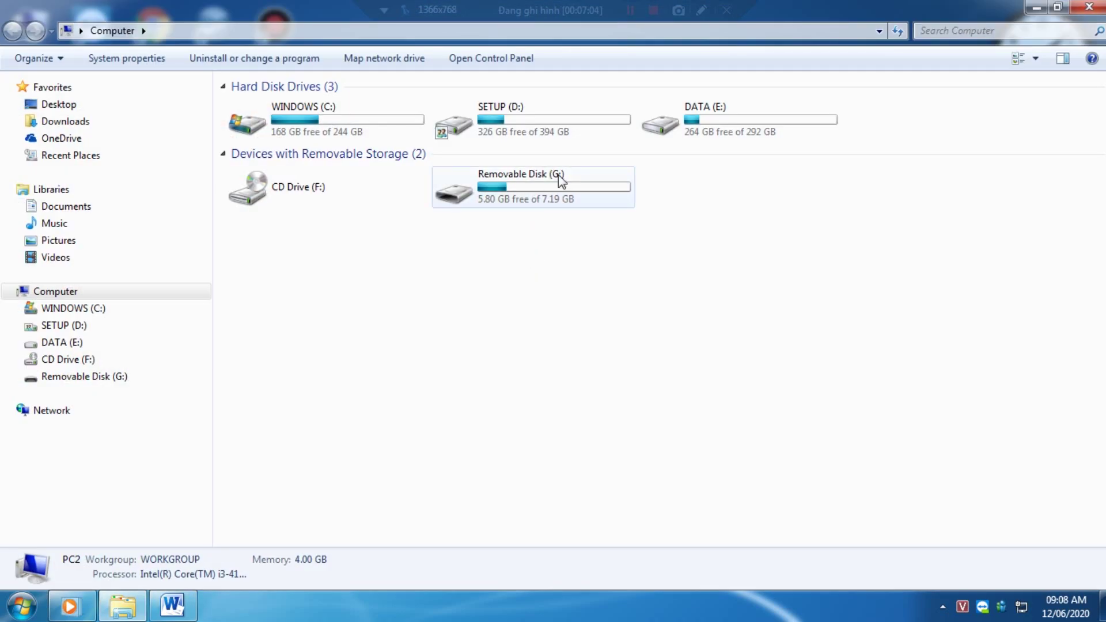
pyautogui.doubleClick(694, 121)
pyautogui.doubleClick(274, 494)
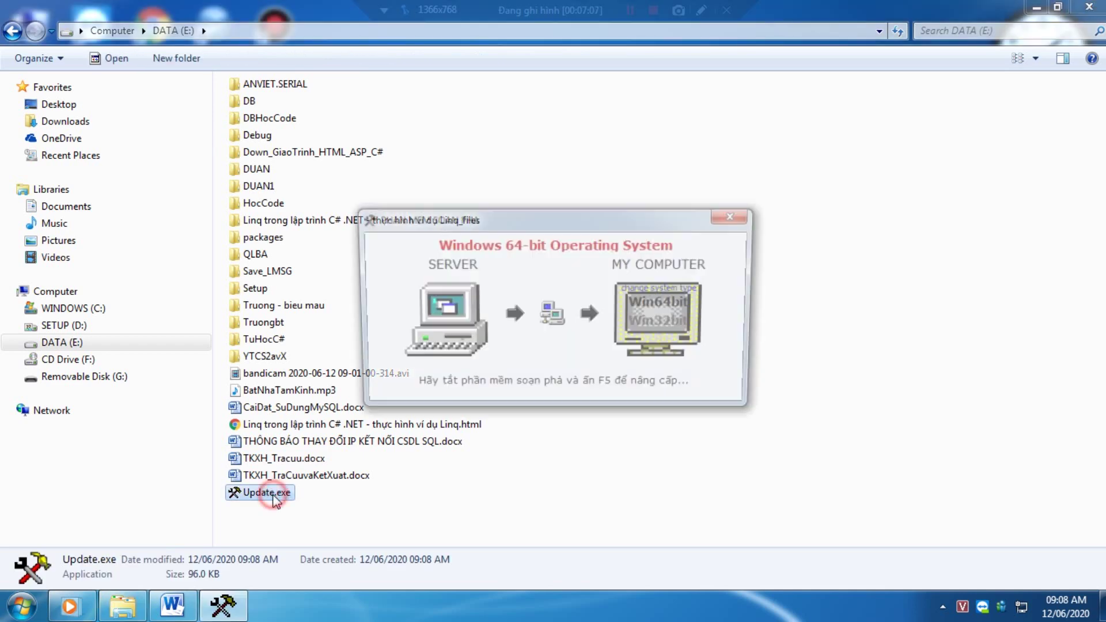
pyautogui.moveTo(537, 223); pyautogui.dragTo(442, 178)
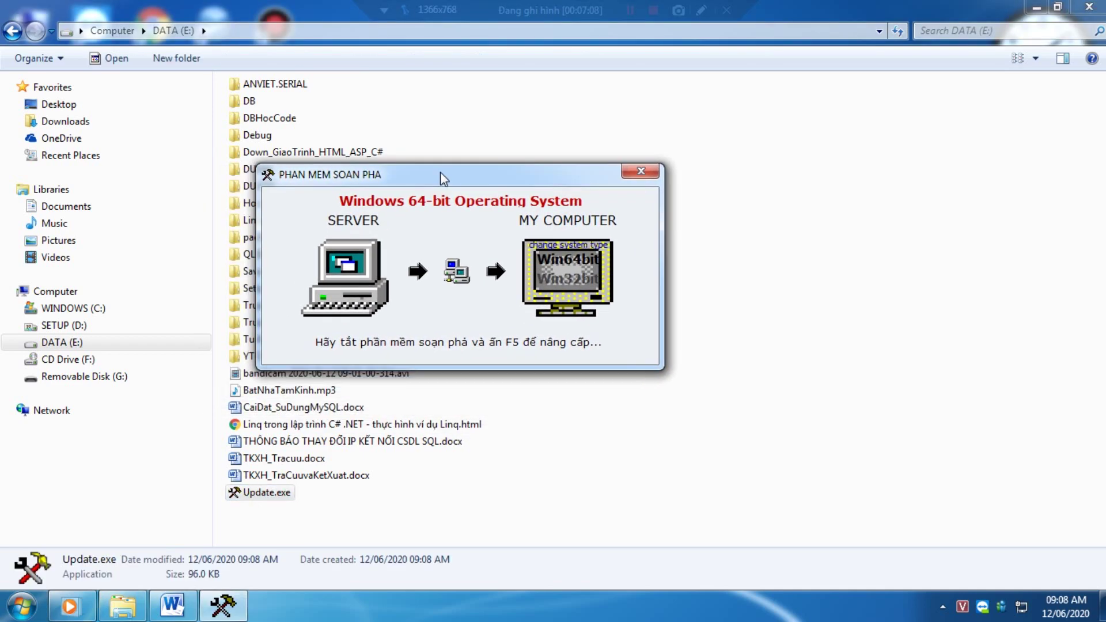